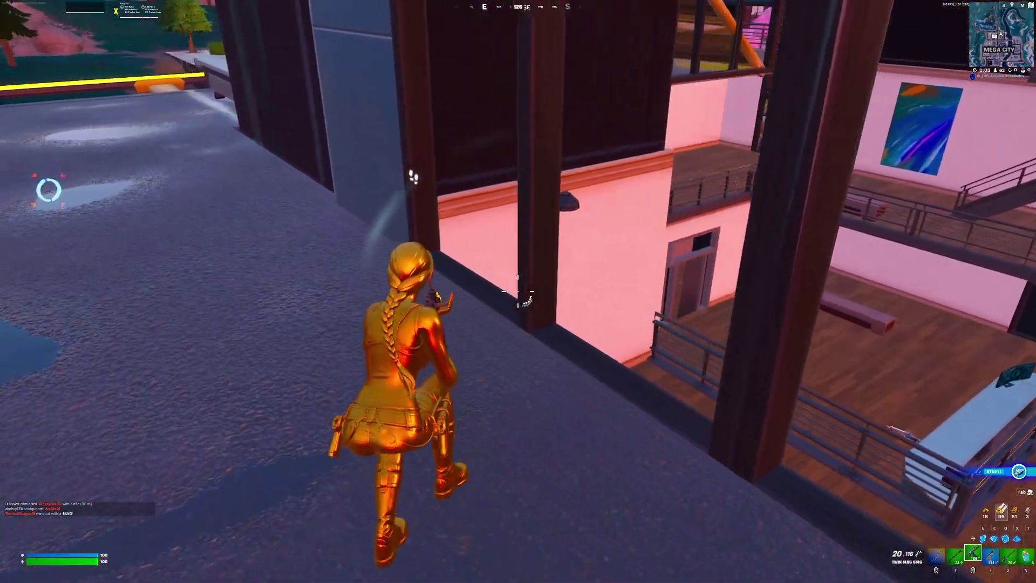
- Switch to the Tactical Pistol, drop into the building and run past the ramps to the door
key("1")
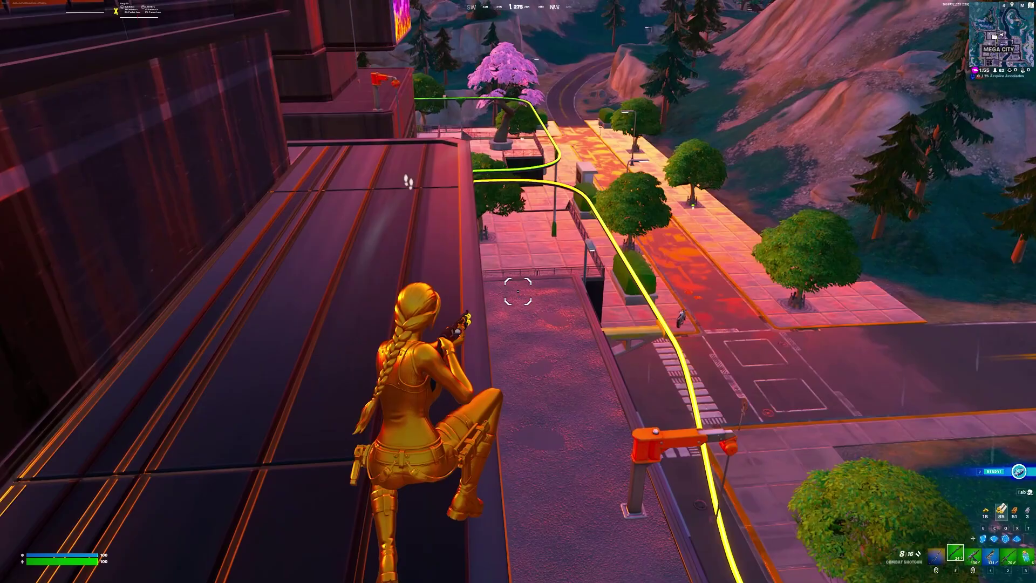
key("f")
left_click(517, 291)
key("4")
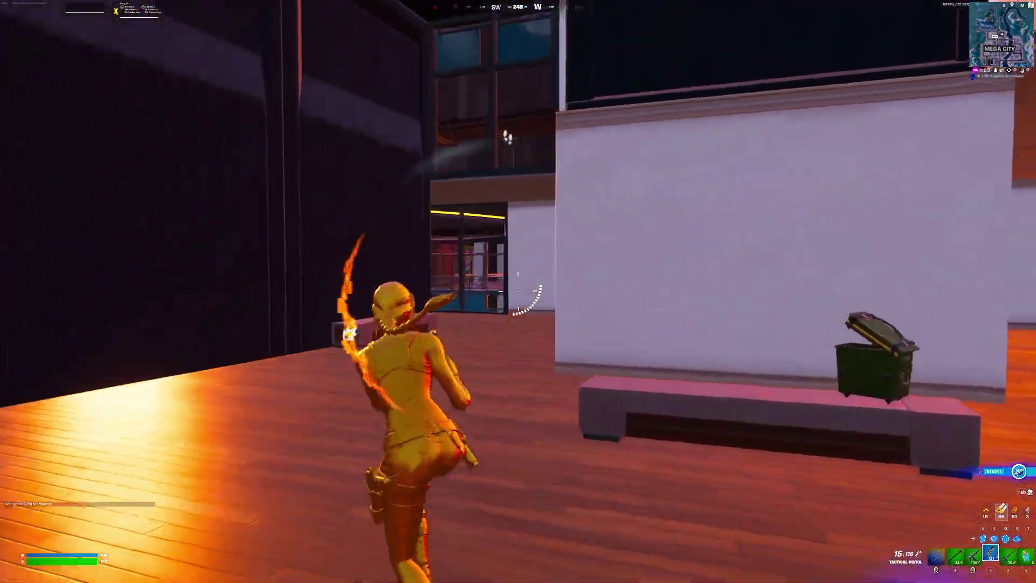
key("w")
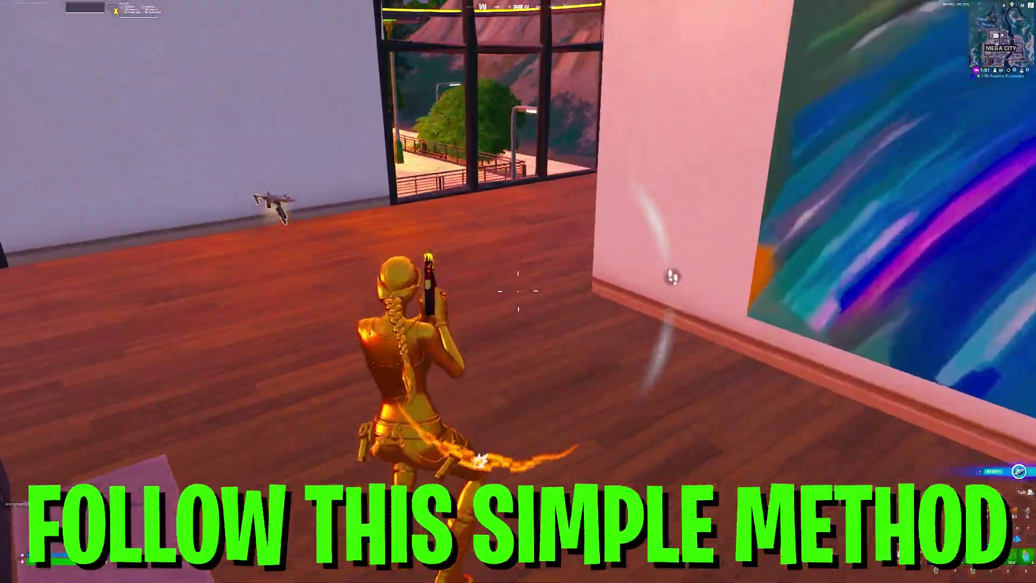
key("q")
left_click(518, 291)
key("f")
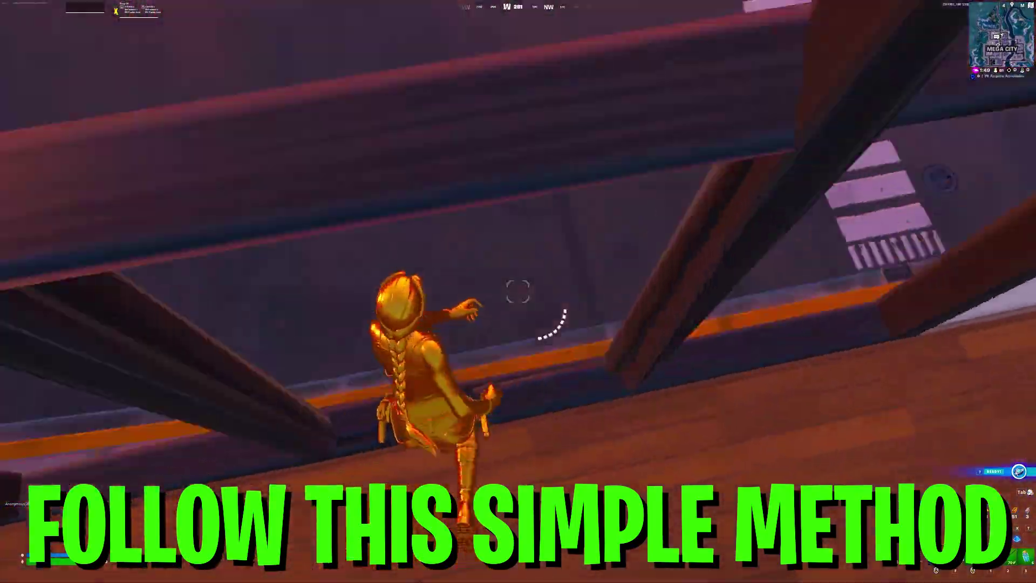
key("w")
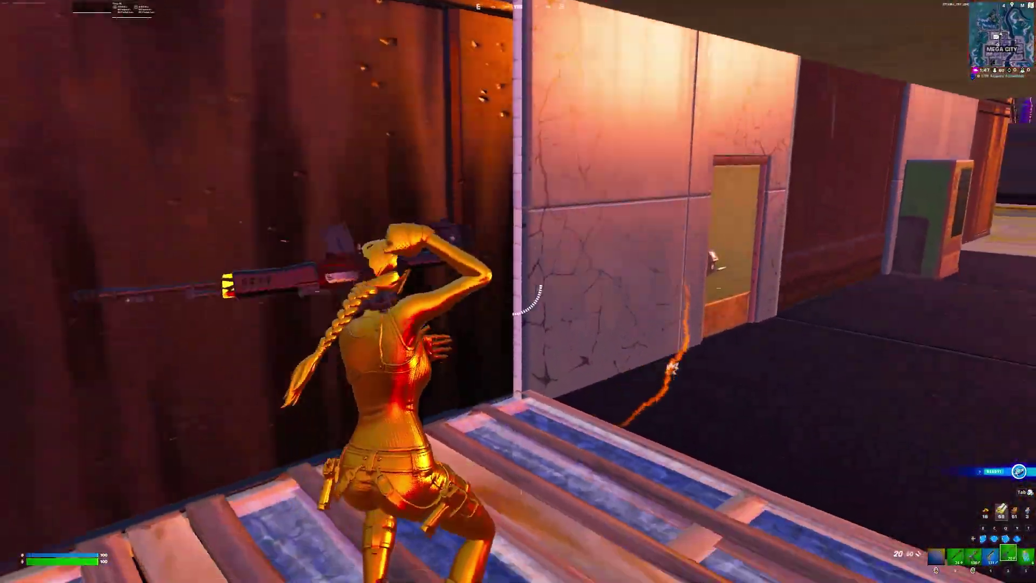
key("w")
- Equip the combat shotgun, open the door and fight the enemy, walling the doorway
key("e")
key("f")
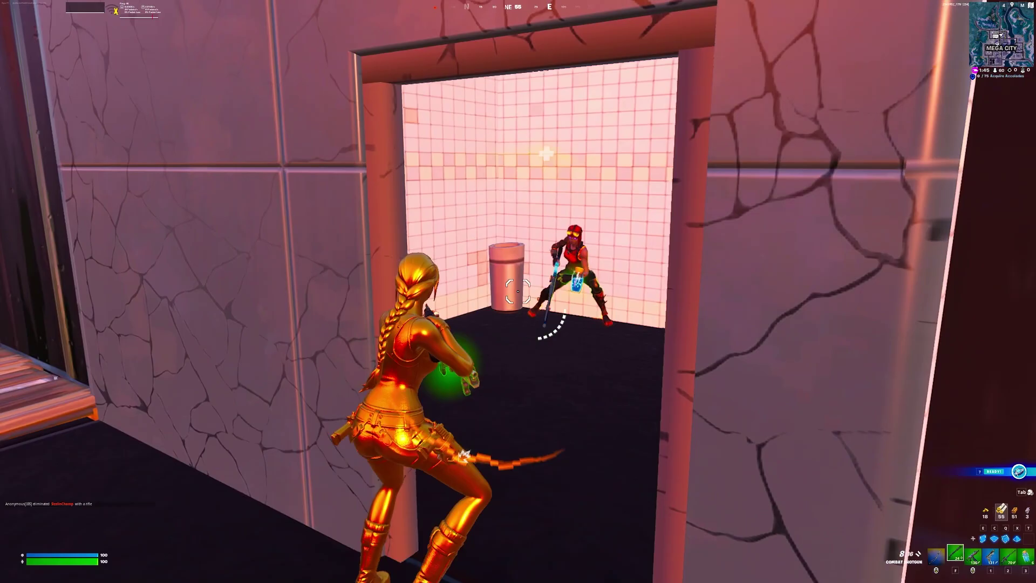
left_click(518, 291)
key("q")
left_click(518, 291)
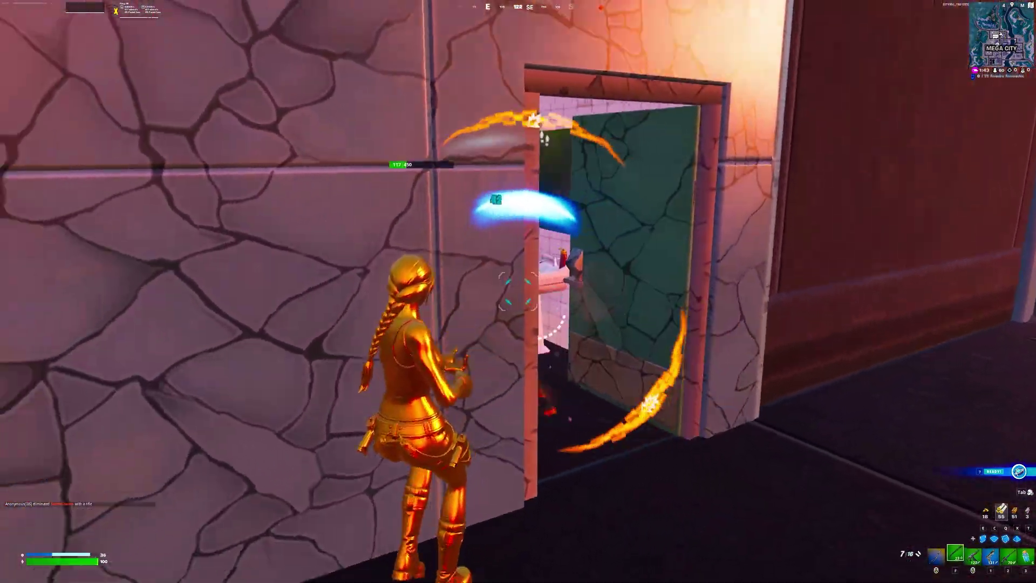
left_click(518, 291)
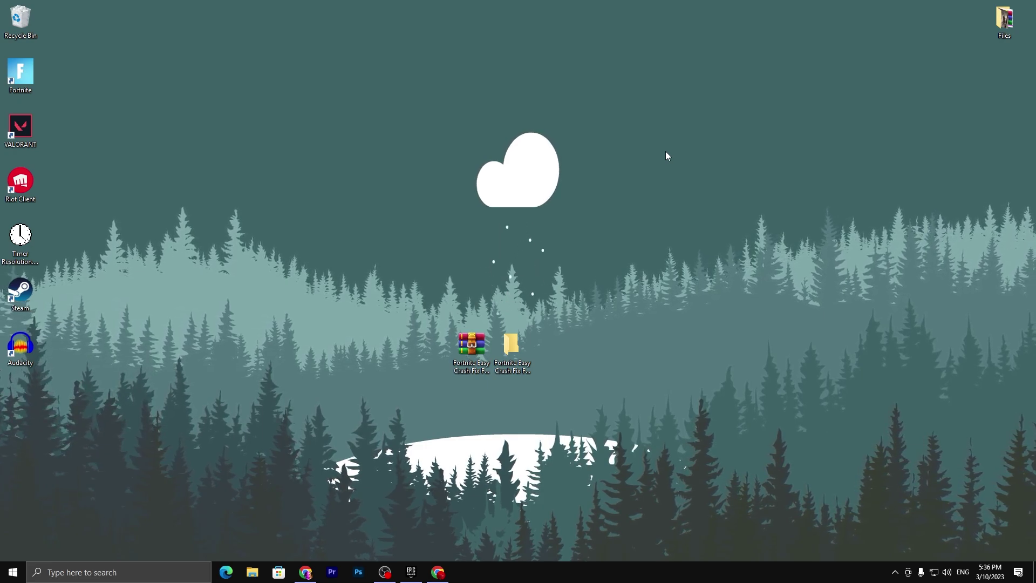
- Open the Windows temp folder through the Run box with TEMP
key("super+r")
left_click_drag(57, 435, 437, 216)
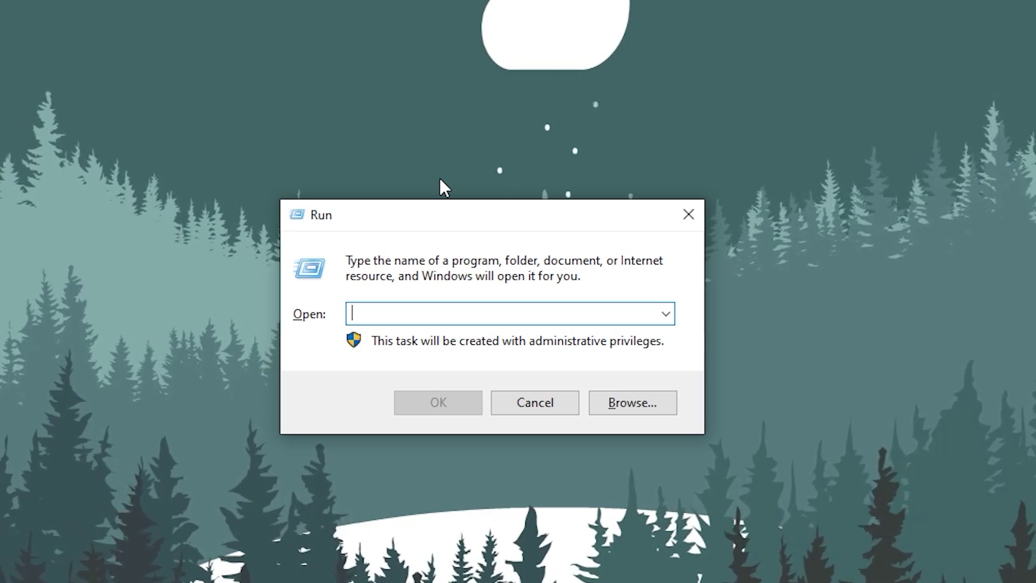
type("T")
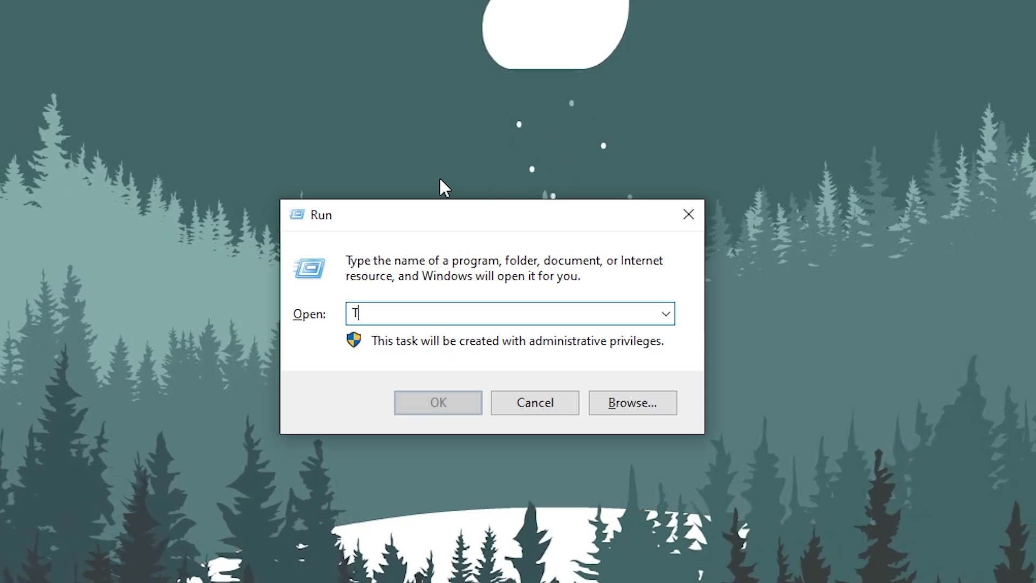
type("EM")
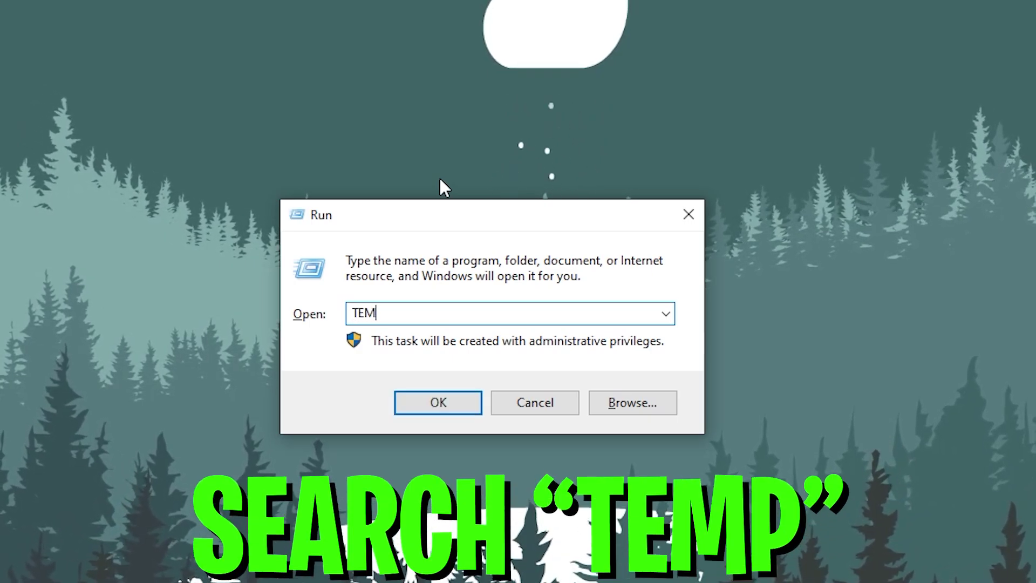
type("P")
key("Return")
- Delete all six temp files and close the emptied folder
left_click_drag(86, 267, 178, 28)
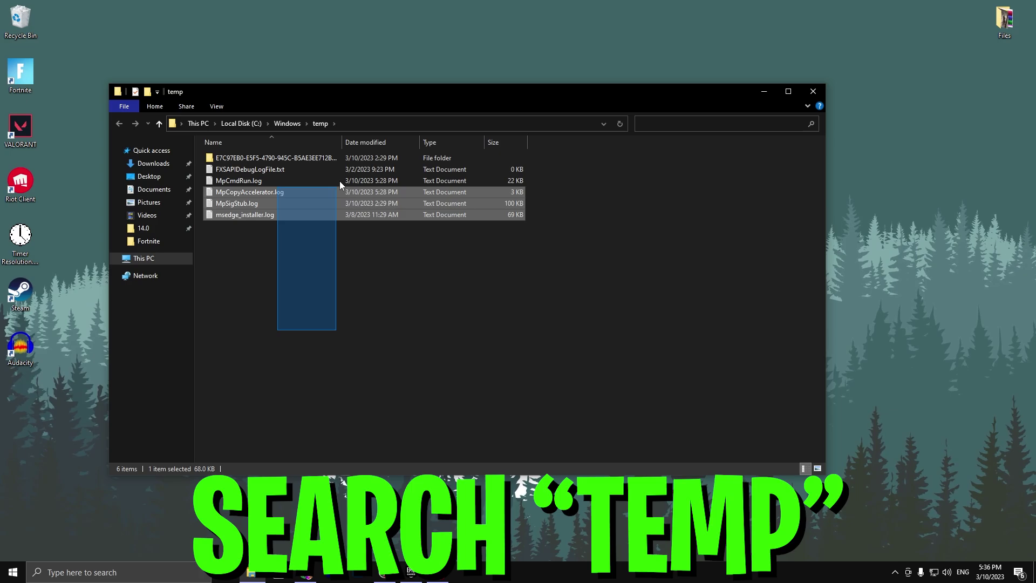
left_click_drag(340, 185, 374, 131)
key("Delete")
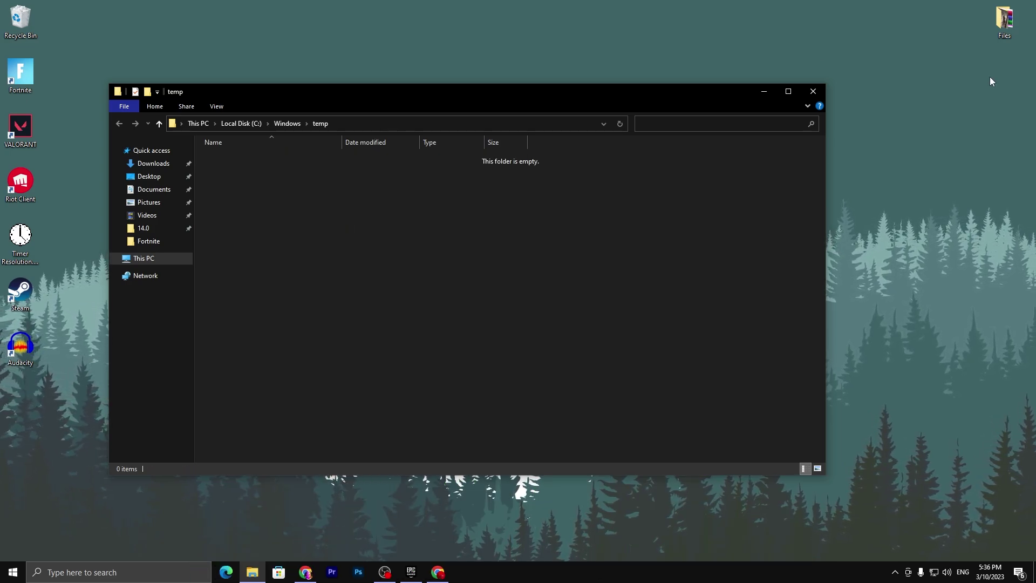
left_click(814, 90)
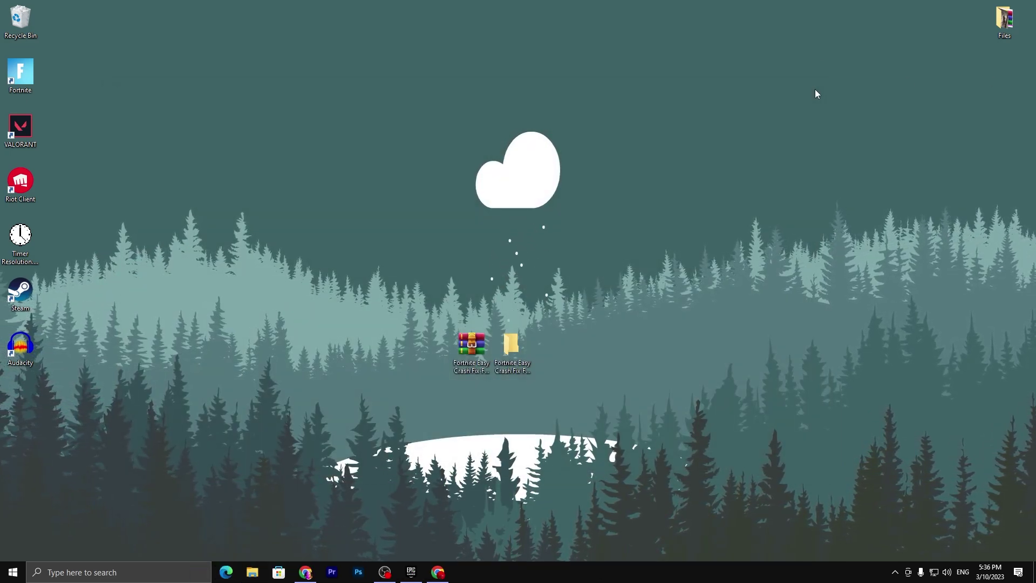
- Select the crash-fix RAR on the desktop, then browse uptopacks.com's Chapter 3 Packs posts
left_click_drag(406, 331, 551, 367)
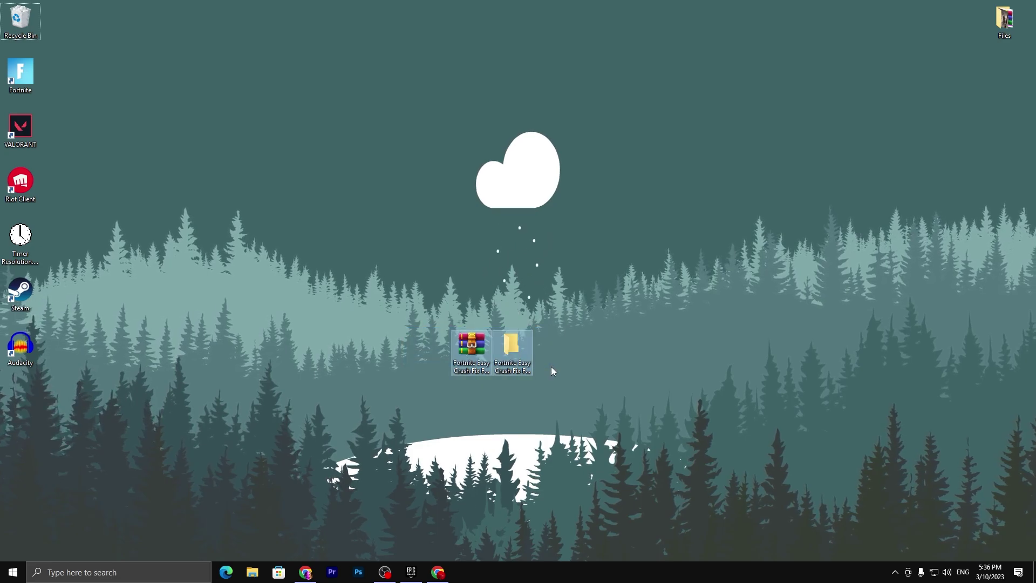
left_click(475, 362)
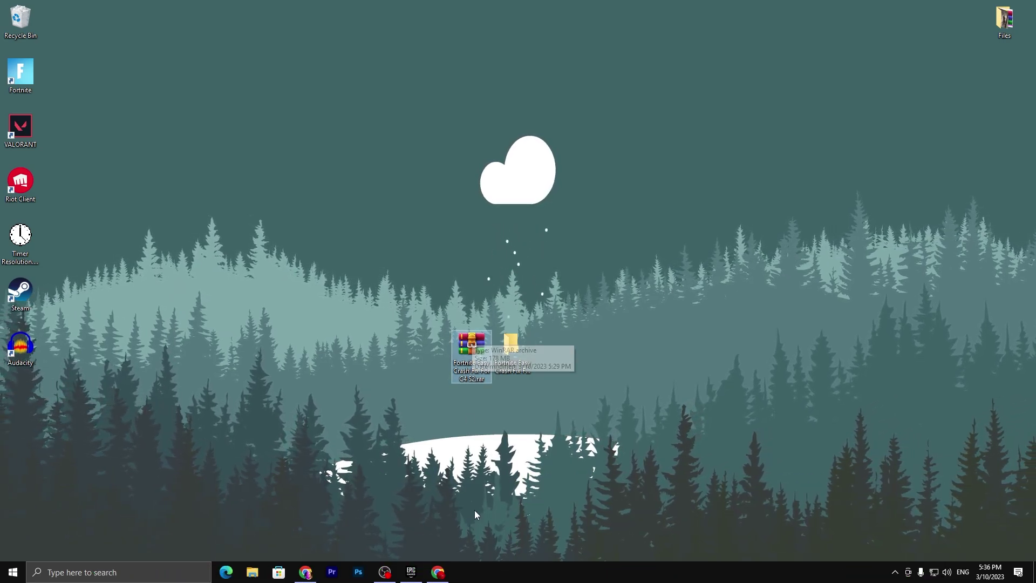
left_click(438, 572)
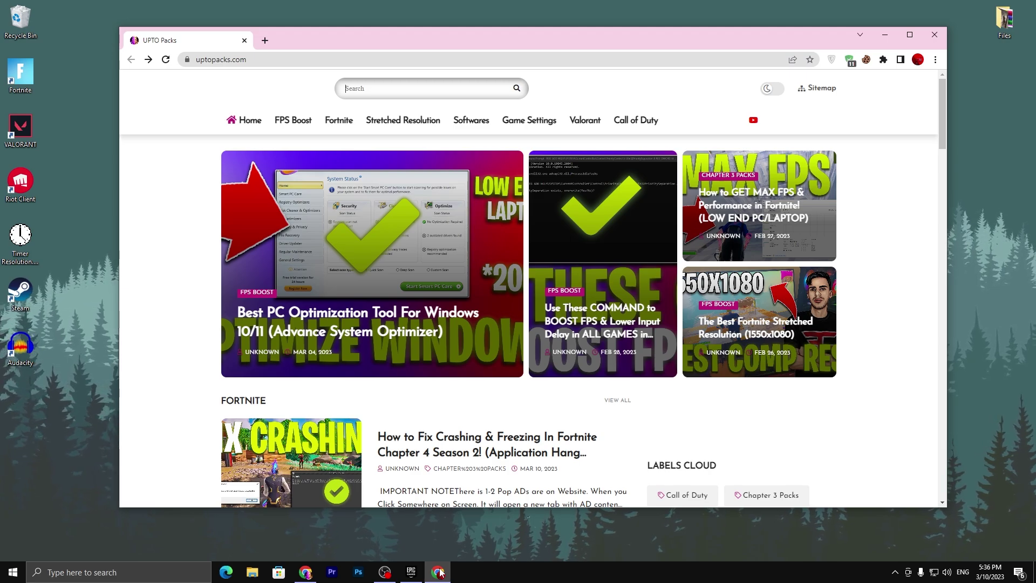
left_click(336, 133)
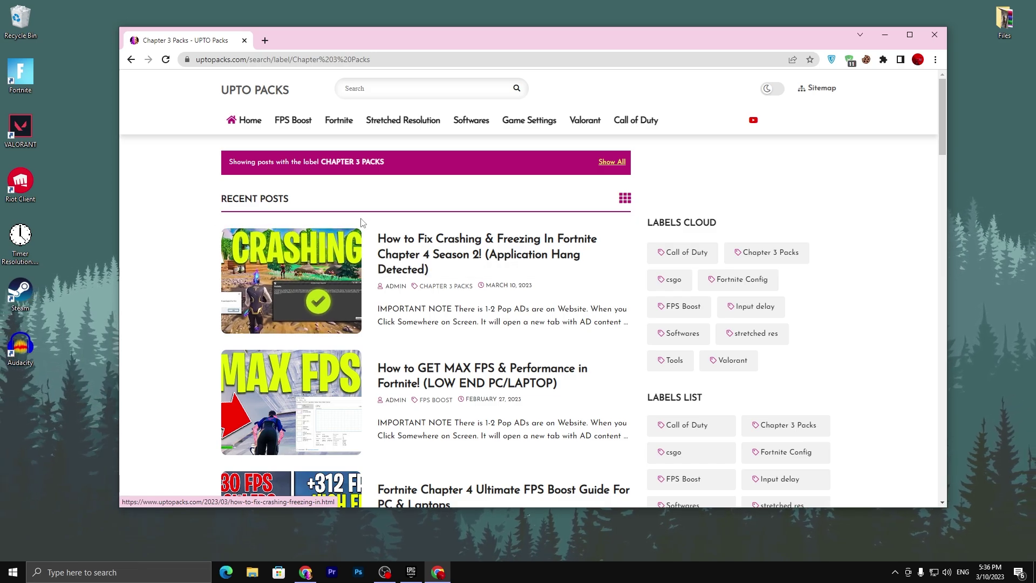
- Open the crashing and freezing fix article and follow its download pack link
left_click(356, 92)
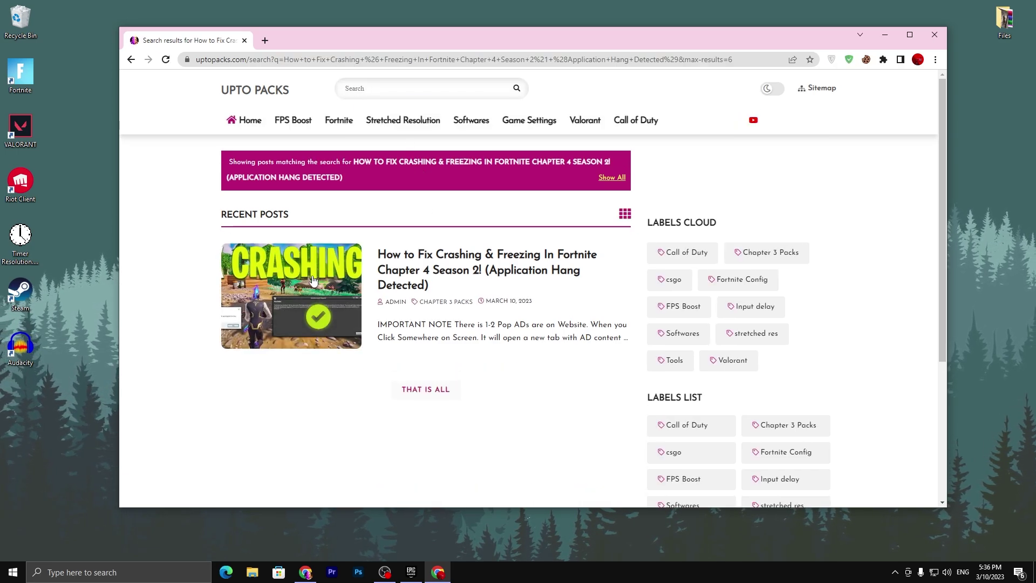
left_click(406, 298)
scroll(421, 292, "down", 10)
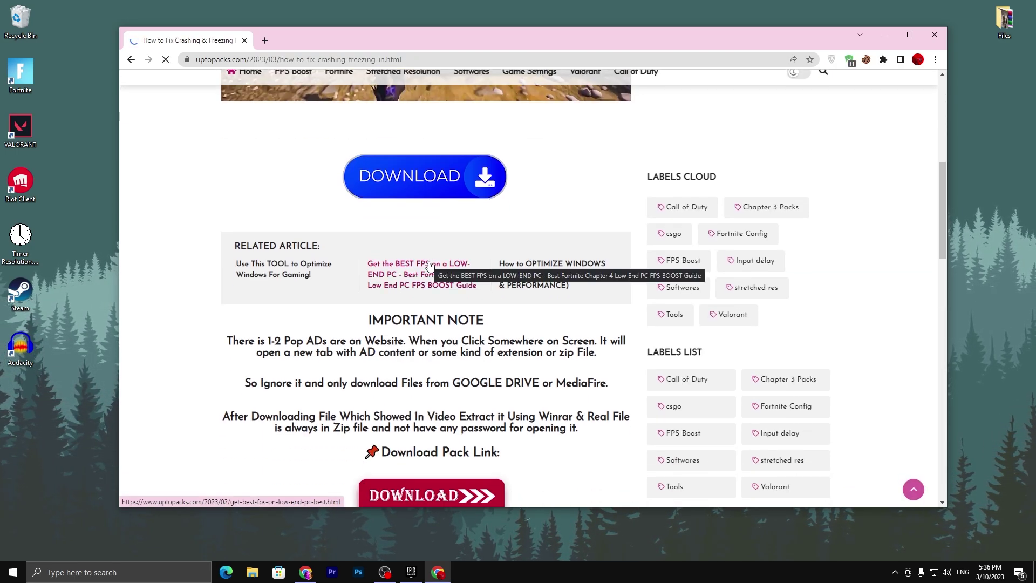
left_click(439, 286)
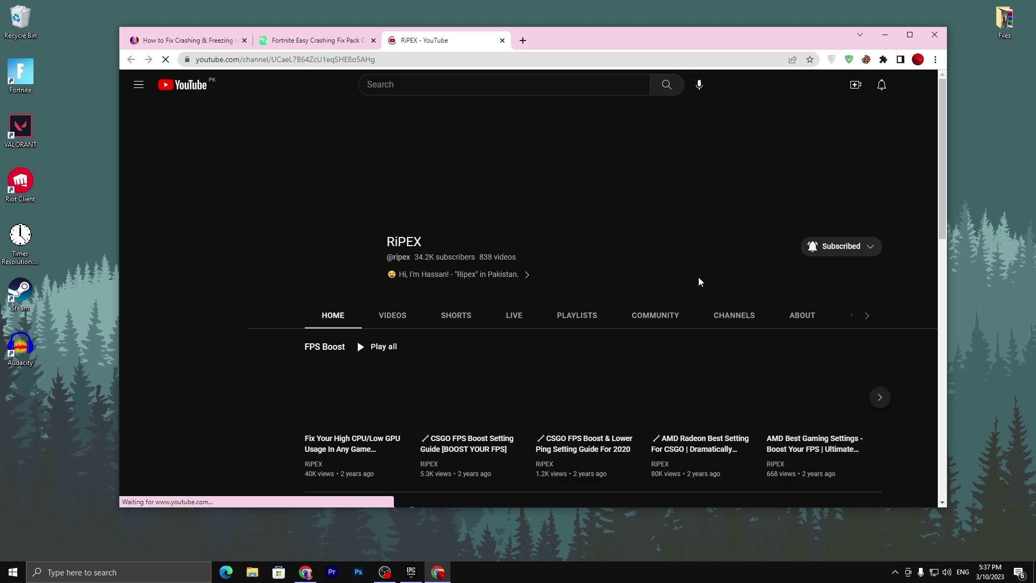
- Close the YouTube channel tab and unlock the Easy Crashing Fix Pack link on Rekonise
left_click(502, 41)
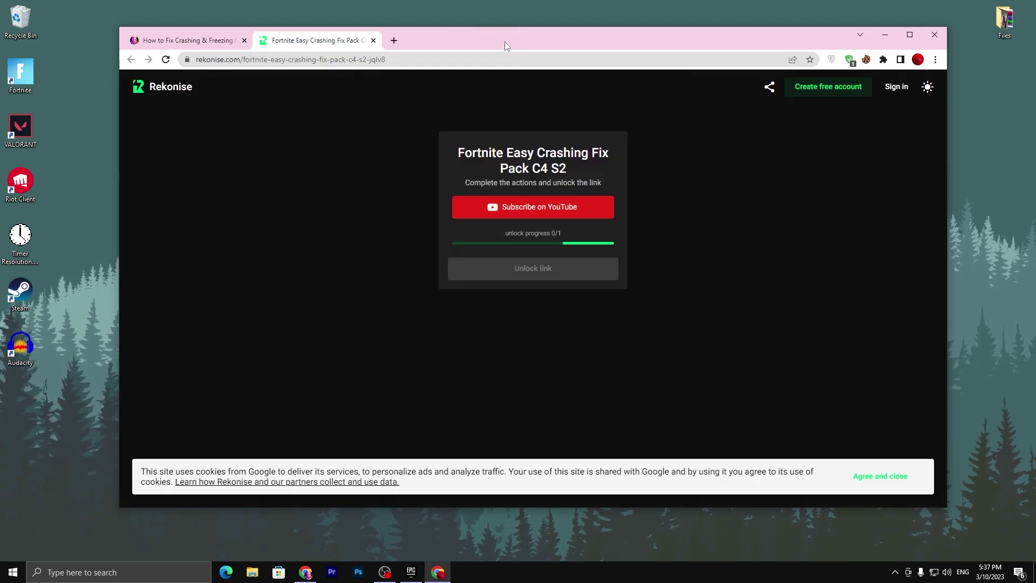
left_click(551, 277)
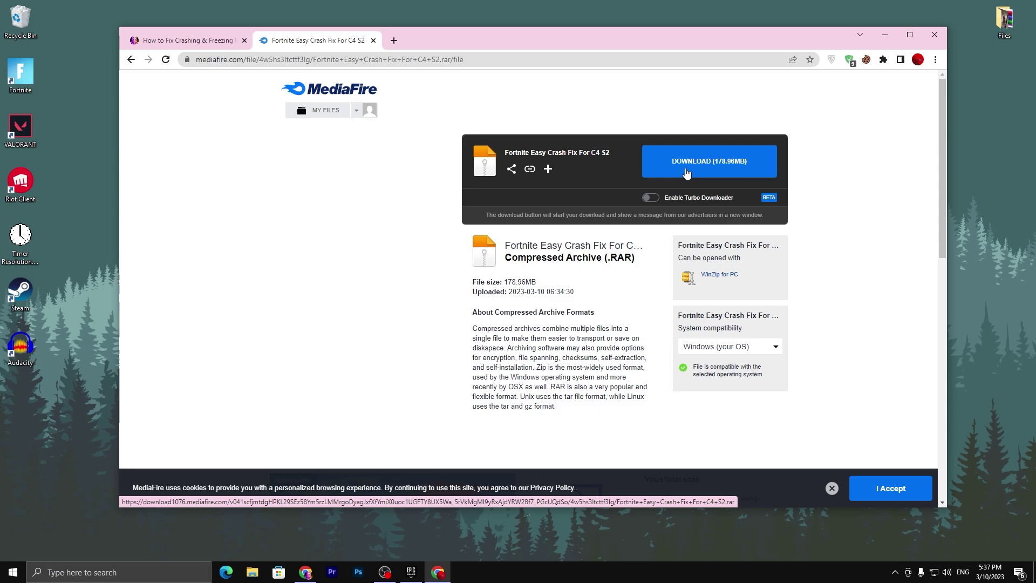
- Extract the RAR onto the desktop and open the Fortnite Easy Crash Fix For C4 S2 folder
left_click(885, 34)
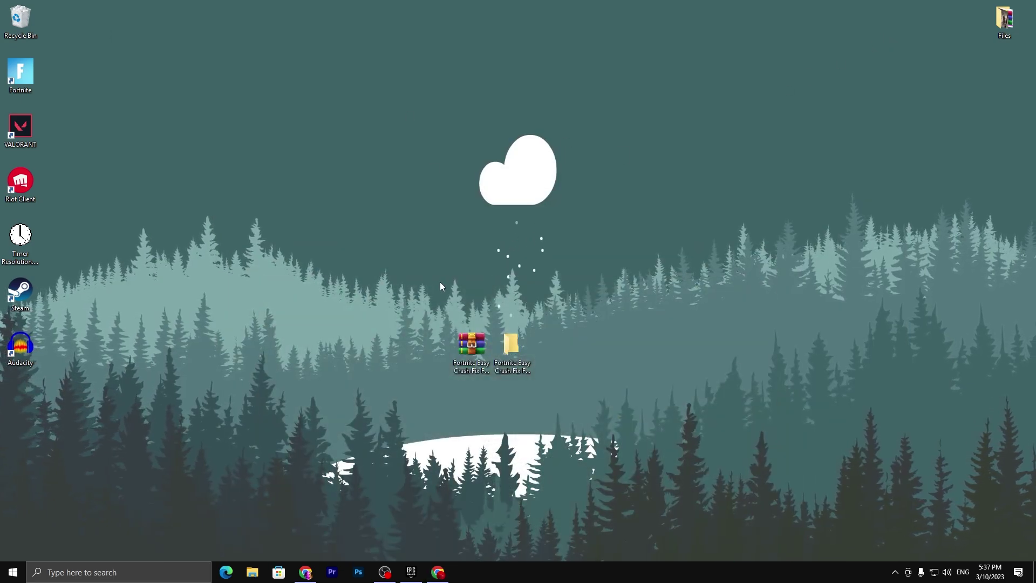
right_click(472, 348)
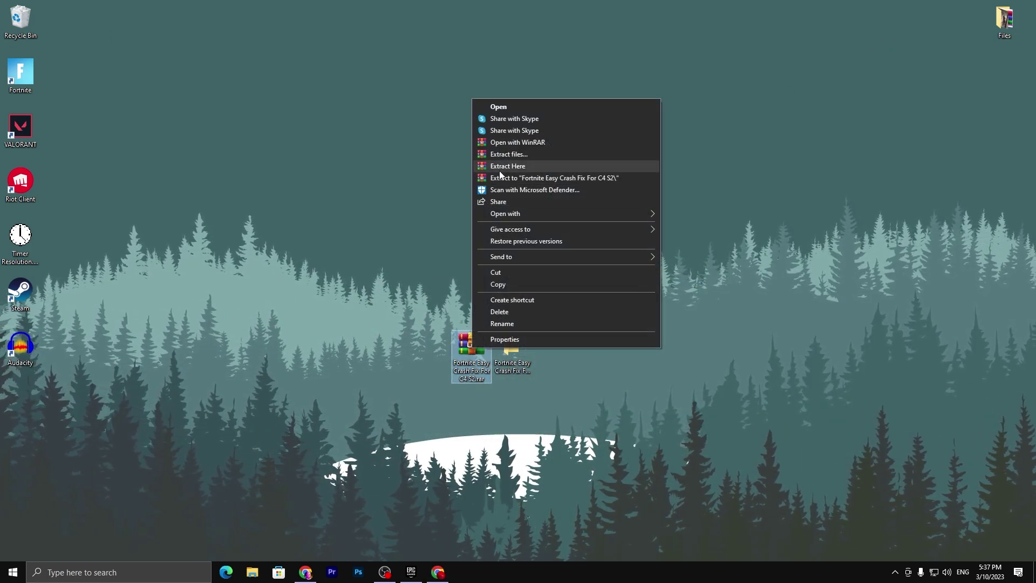
left_click(622, 402)
double_click(510, 356)
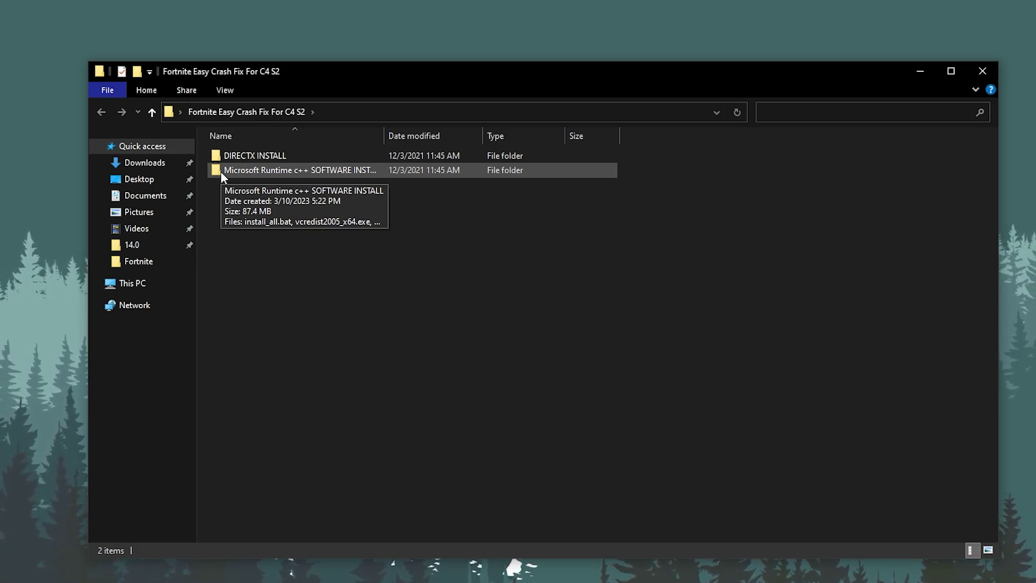
- Open DIRECTX INSTALL, run the dxdiag shortcut to confirm DirectX 12, then close it
left_click(259, 156)
double_click(259, 155)
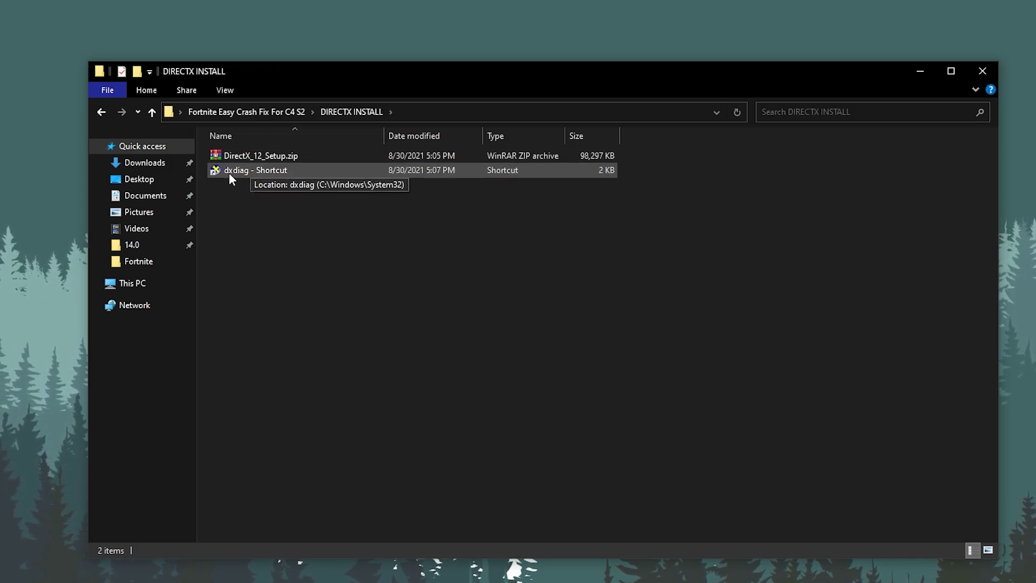
left_click(254, 172)
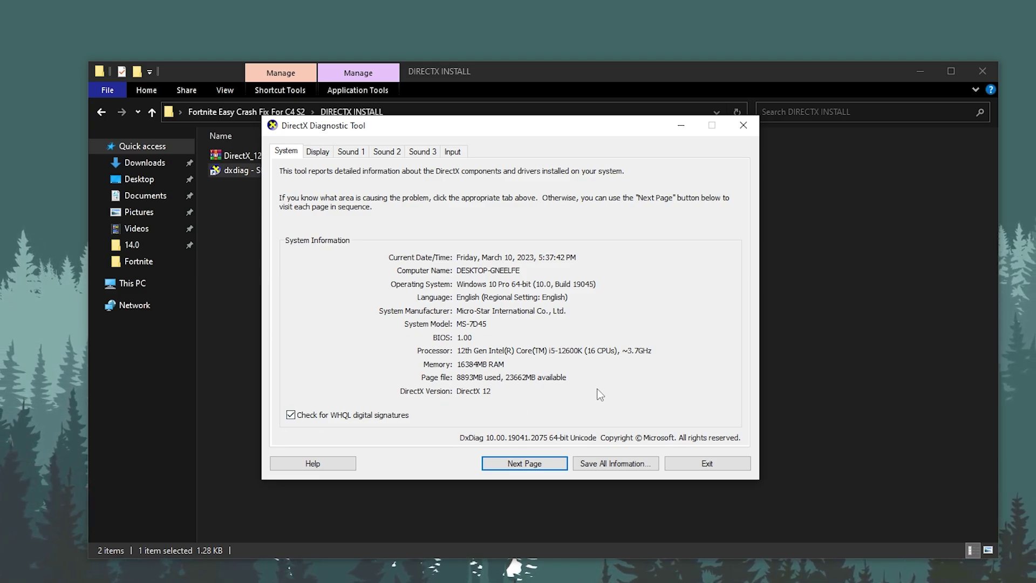
left_click(742, 126)
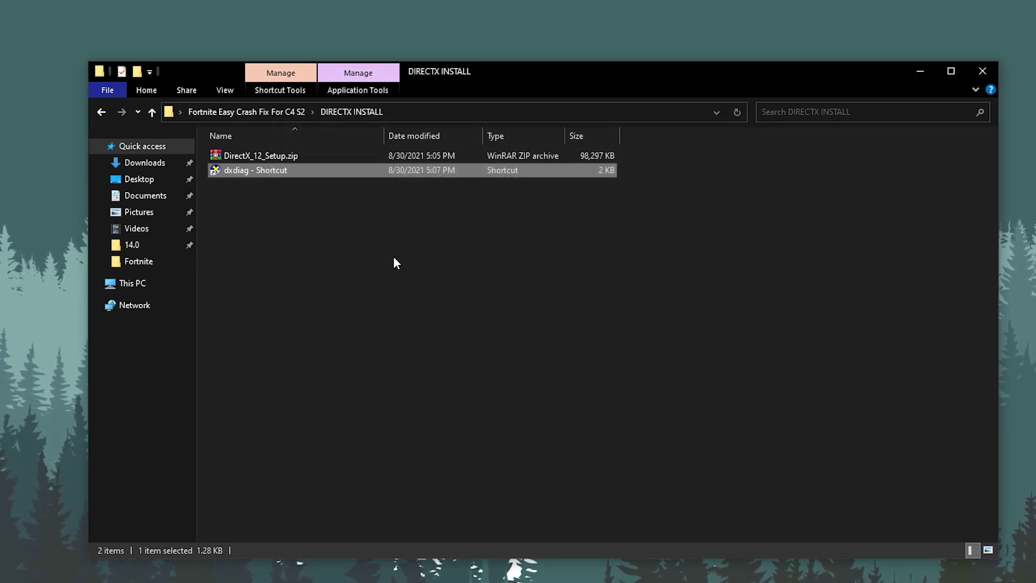
- Launch DXSETUP.exe from DirectX_12_Setup.zip, cancel the wizard, and return to the crash-fix folder
double_click(246, 155)
scroll(290, 290, "down", 20)
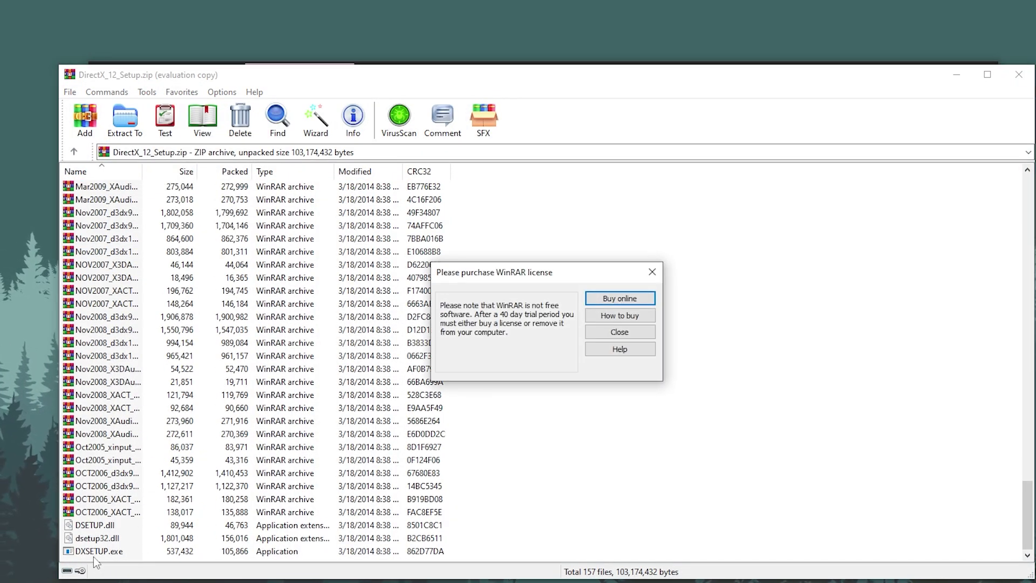
left_click(652, 271)
double_click(95, 550)
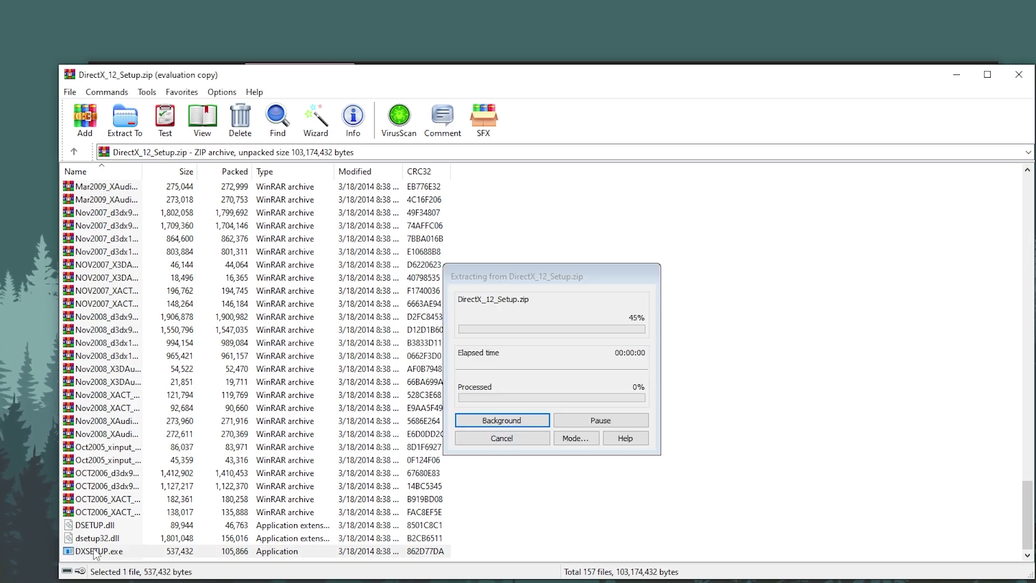
left_click(1019, 74)
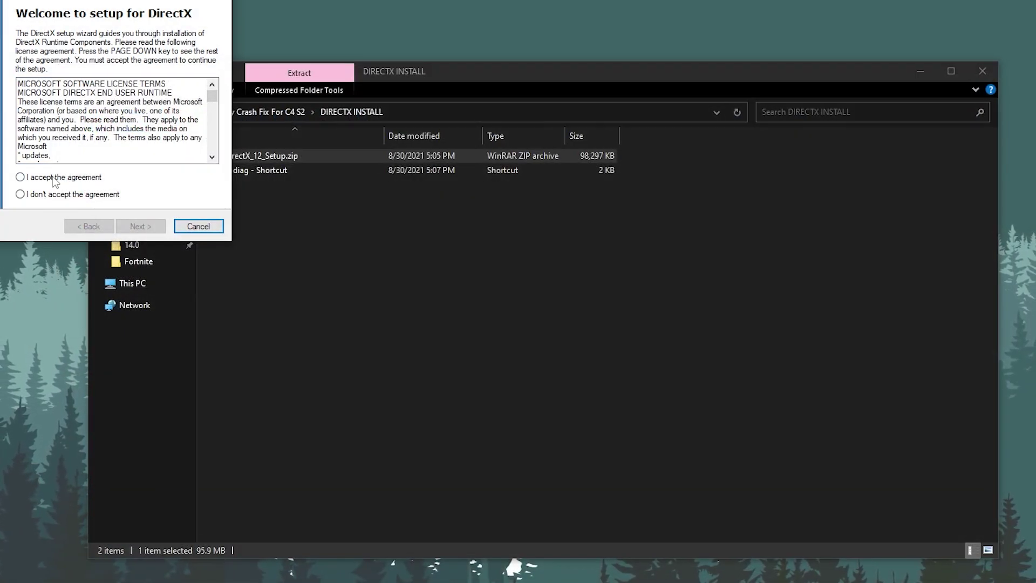
left_click(210, 227)
left_click(259, 111)
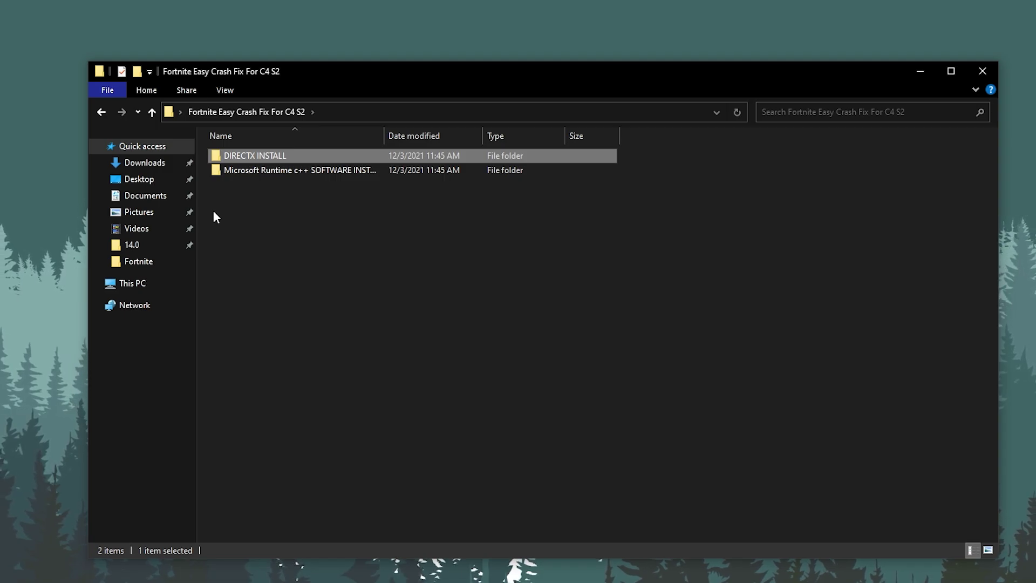
- Run install_all.bat from the Microsoft Runtime c++ SOFTWARE INSTALL folder, moving its console aside
double_click(267, 170)
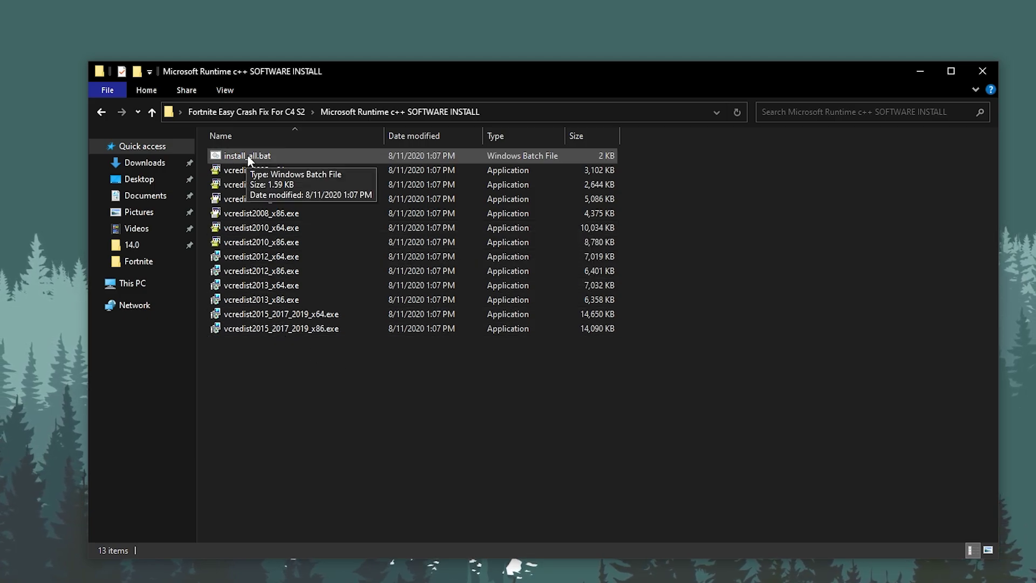
double_click(257, 156)
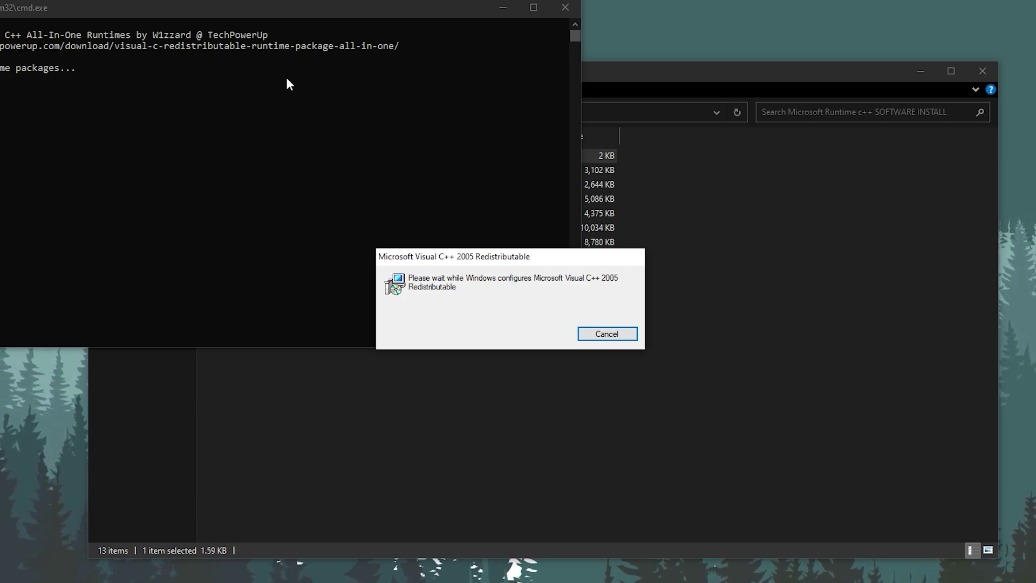
left_click_drag(312, 8, 767, 174)
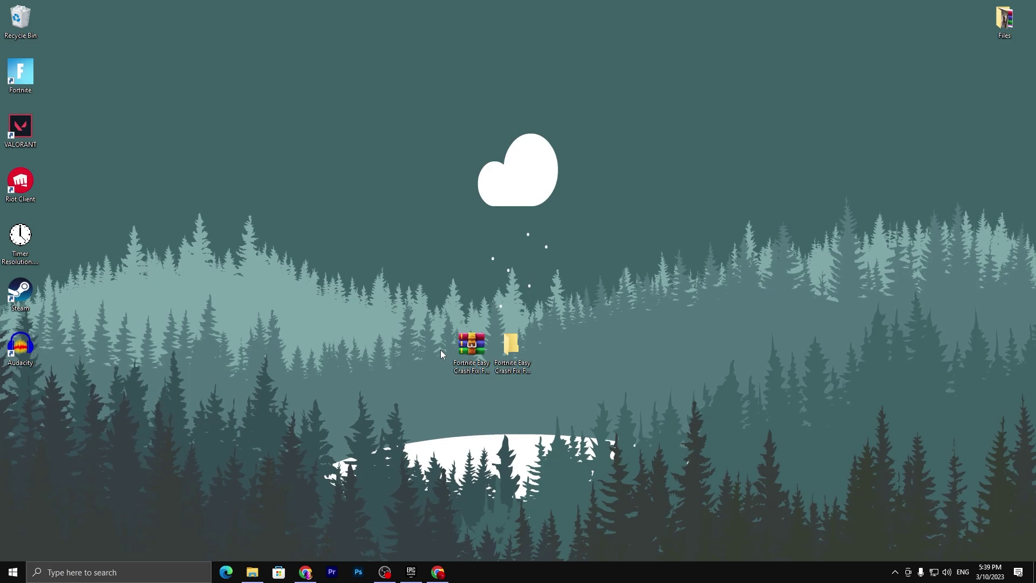
- Browse from This PC to C:\Program Files\Epic Games\Fortnite\FortniteGame\Binaries\Win64\BattlEye
left_click(253, 577)
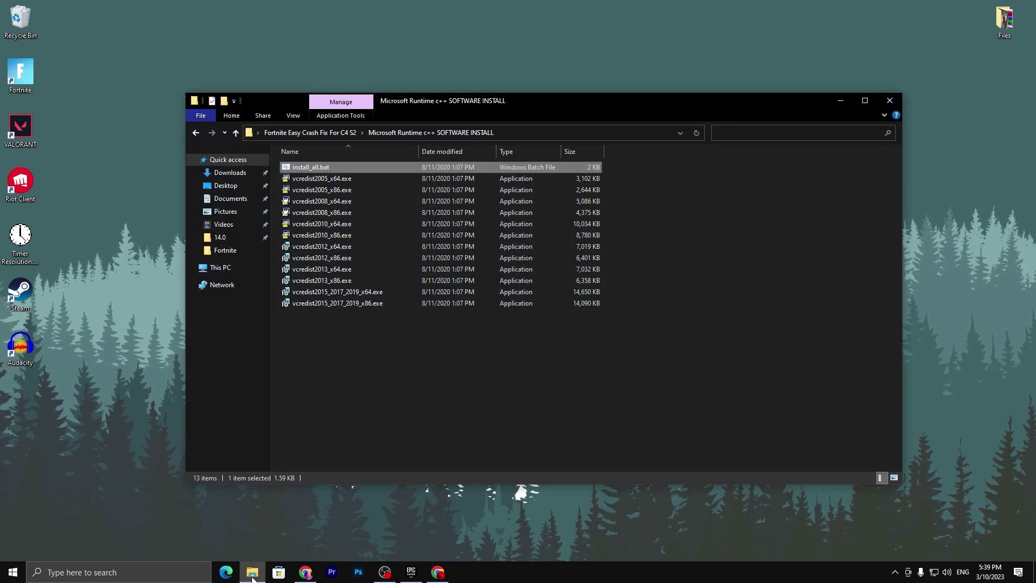
left_click(238, 267)
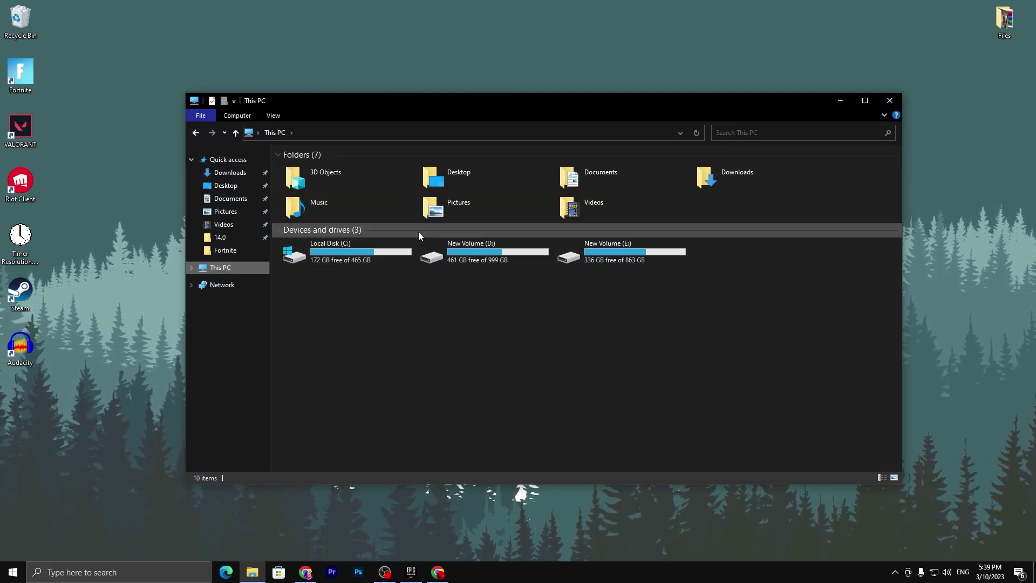
double_click(335, 243)
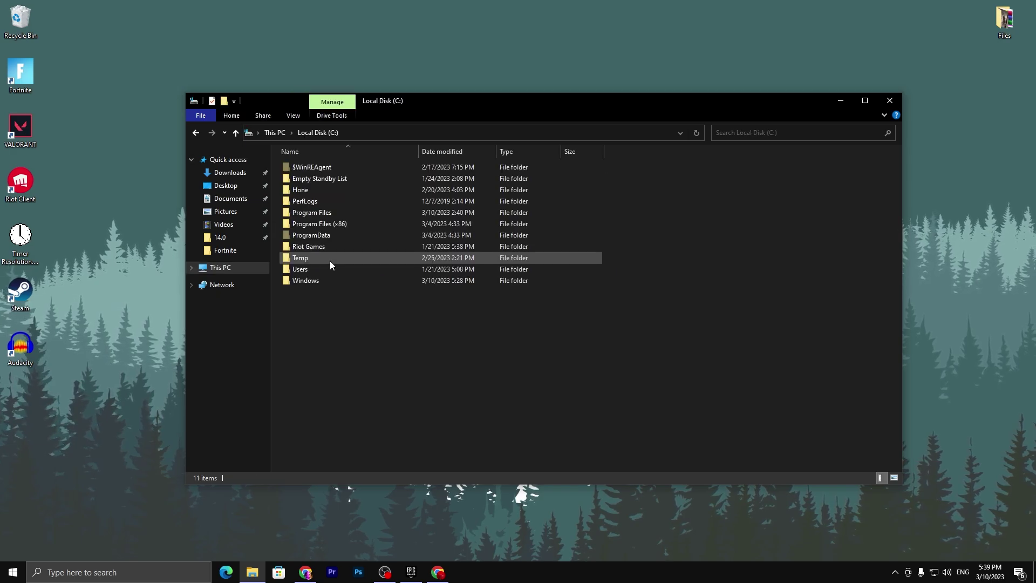
double_click(305, 215)
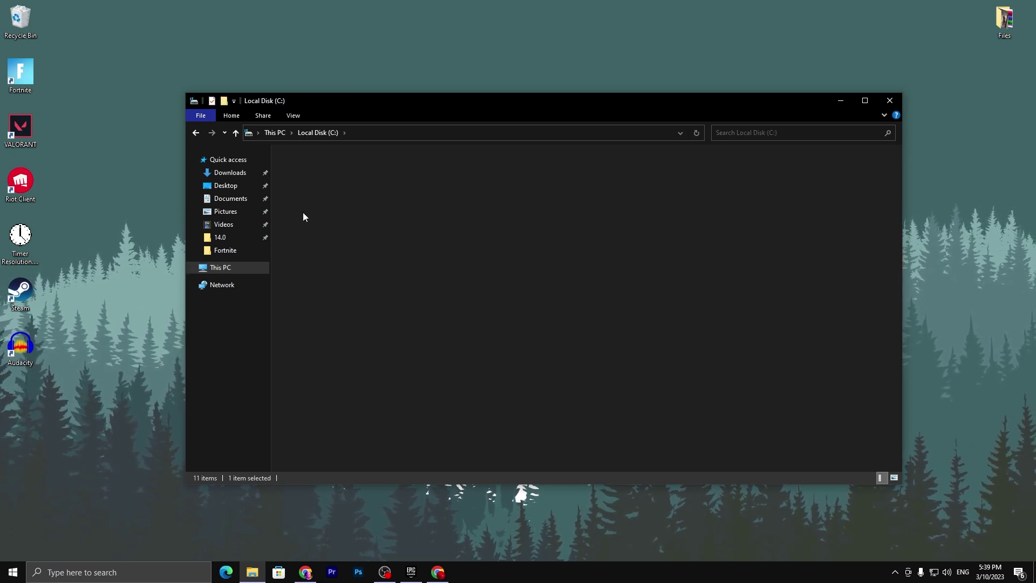
double_click(309, 204)
double_click(303, 167)
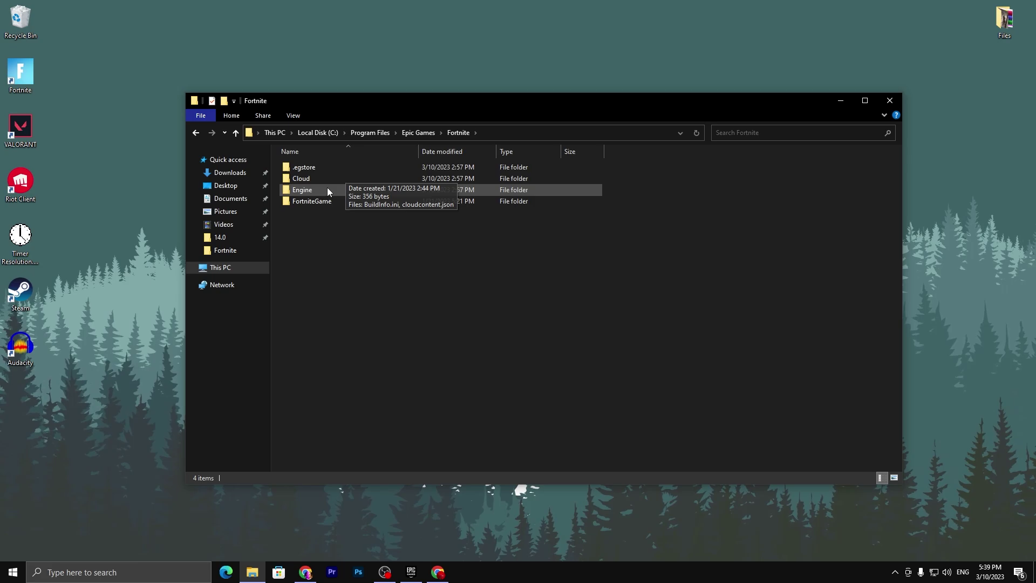
double_click(303, 200)
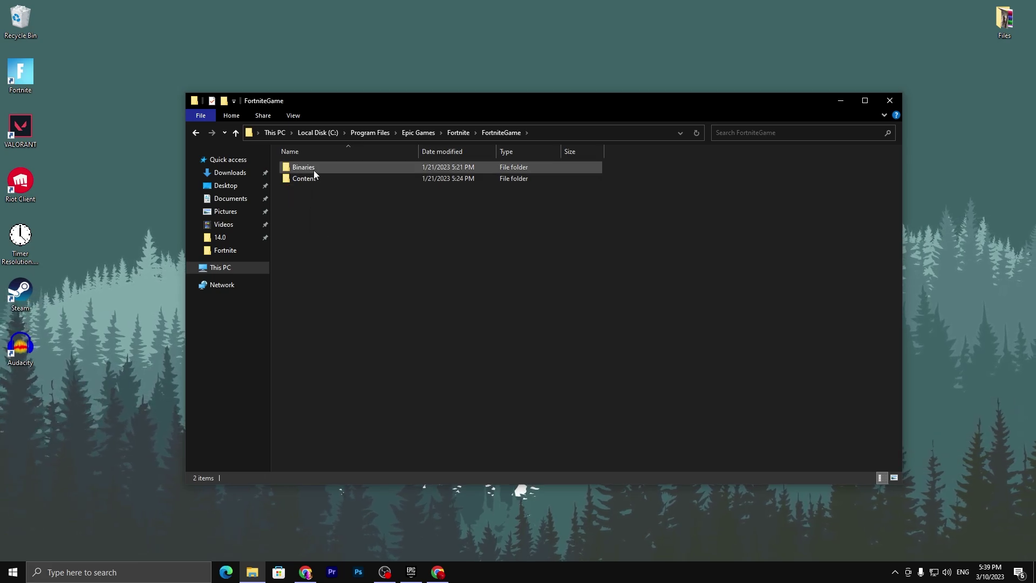
left_click(305, 166)
double_click(305, 166)
double_click(321, 176)
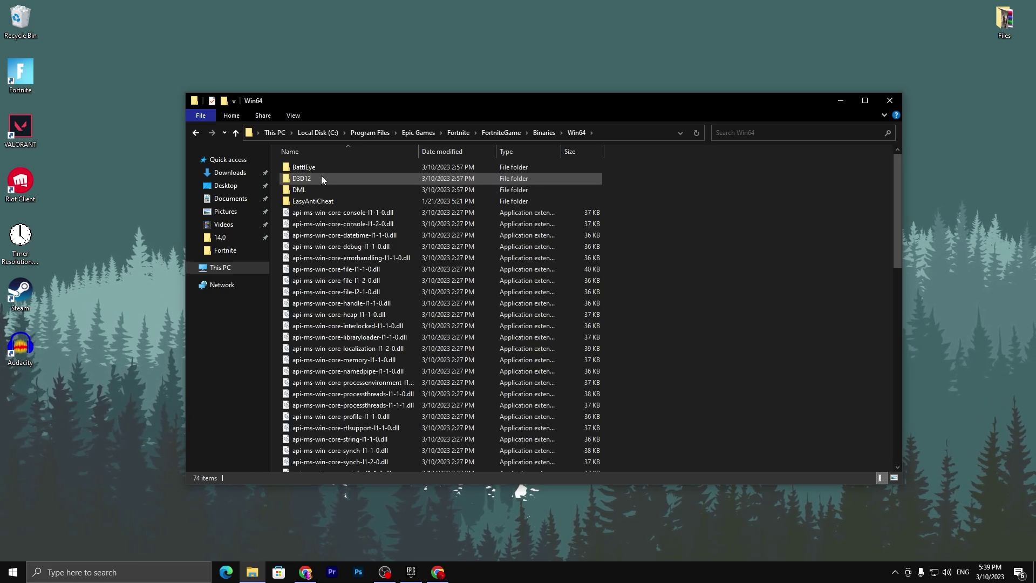
double_click(327, 166)
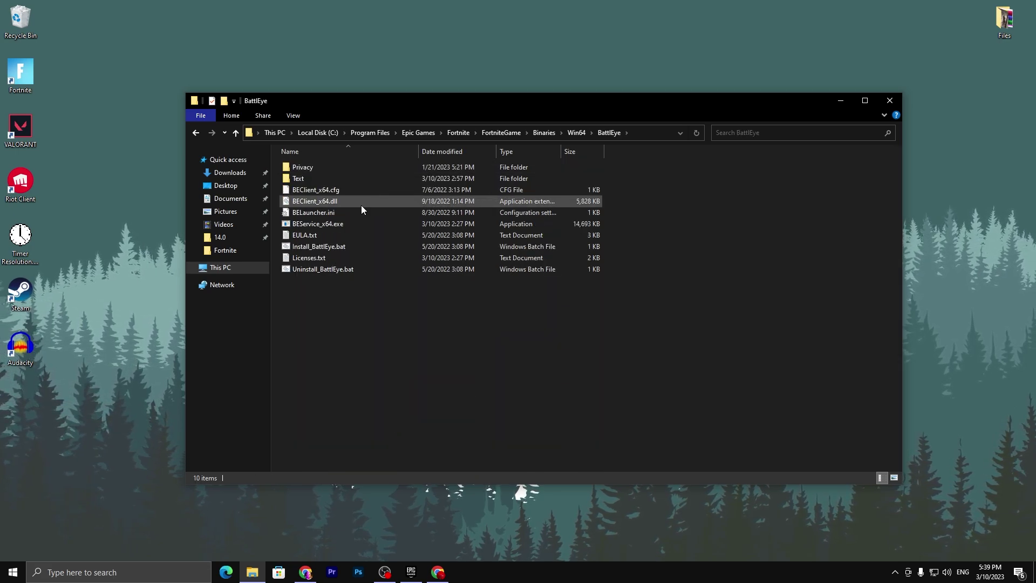
- Uninstall BattlEye by running Uninstall_BattlEye.bat and confirming both prompts
left_click(314, 269)
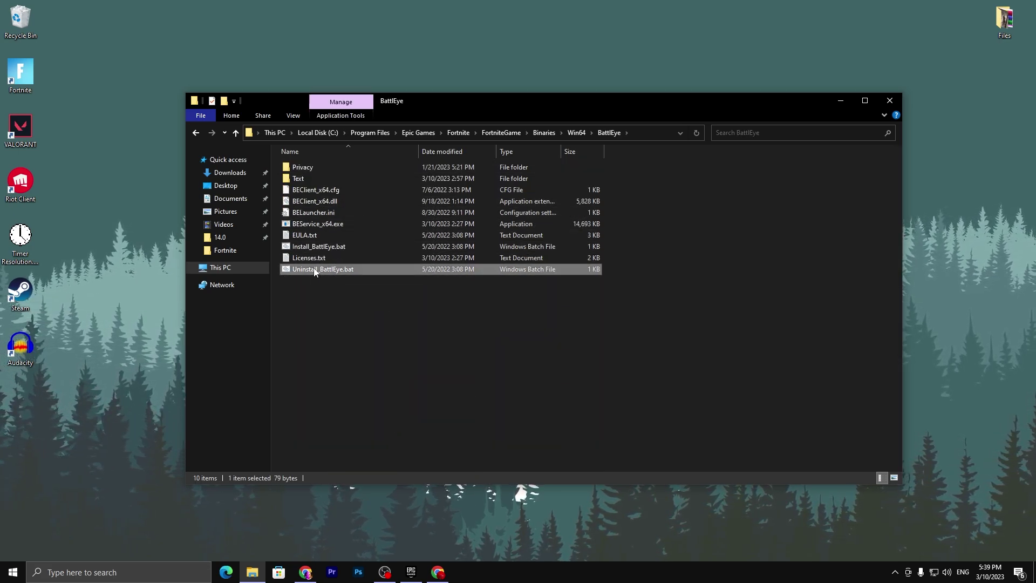
double_click(315, 270)
left_click(541, 322)
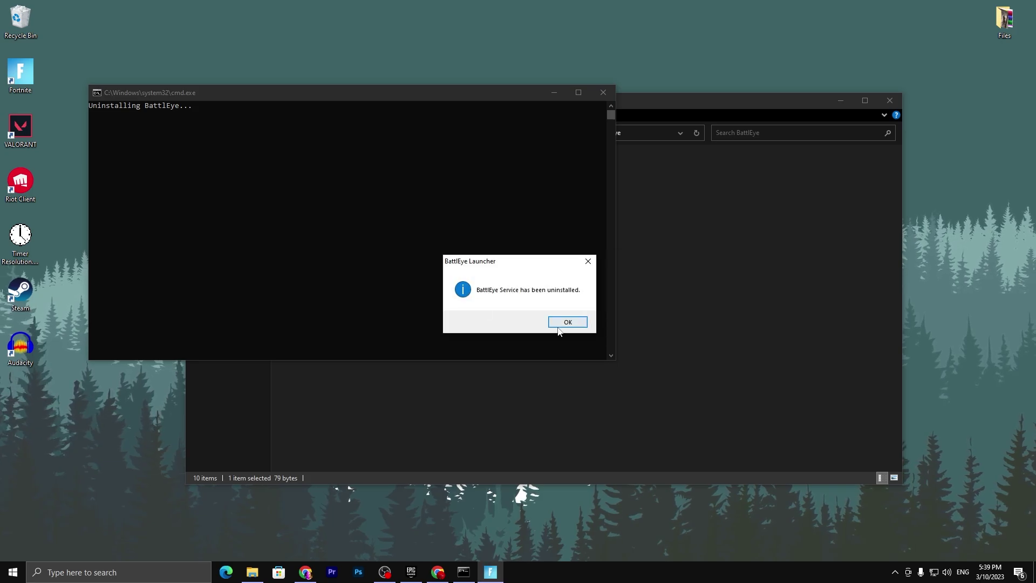
left_click(565, 323)
left_click(309, 246)
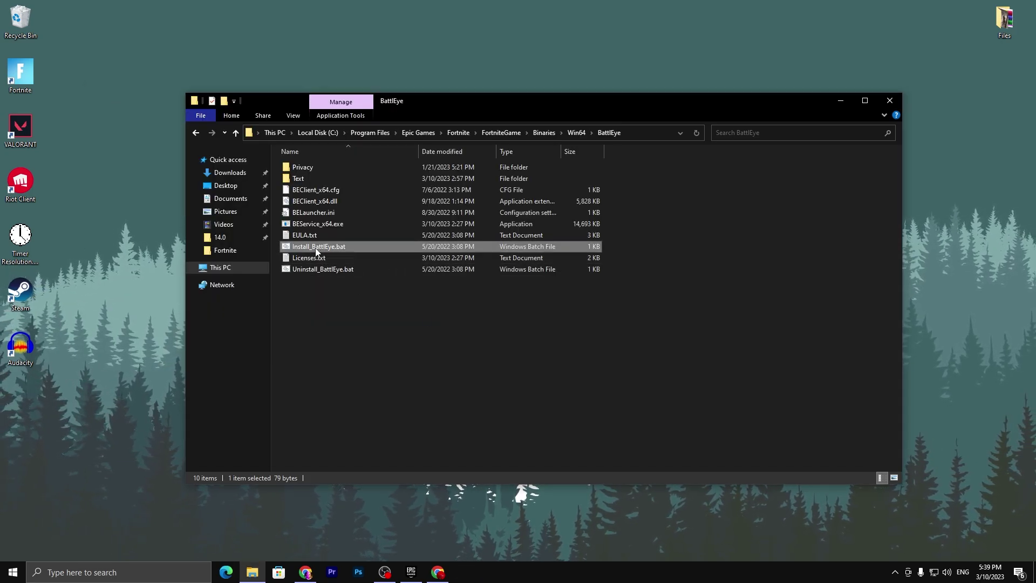
- Repair the Easy Anti-Cheat service with EasyAntiCheat_Setup.exe from the EasyAntiCheat folder
key("alt+Up")
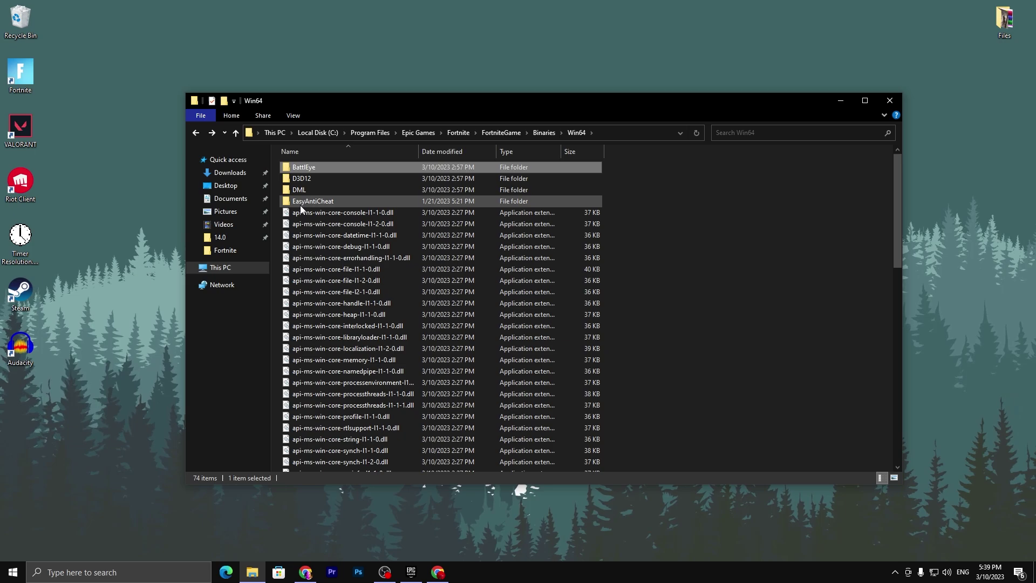
double_click(300, 201)
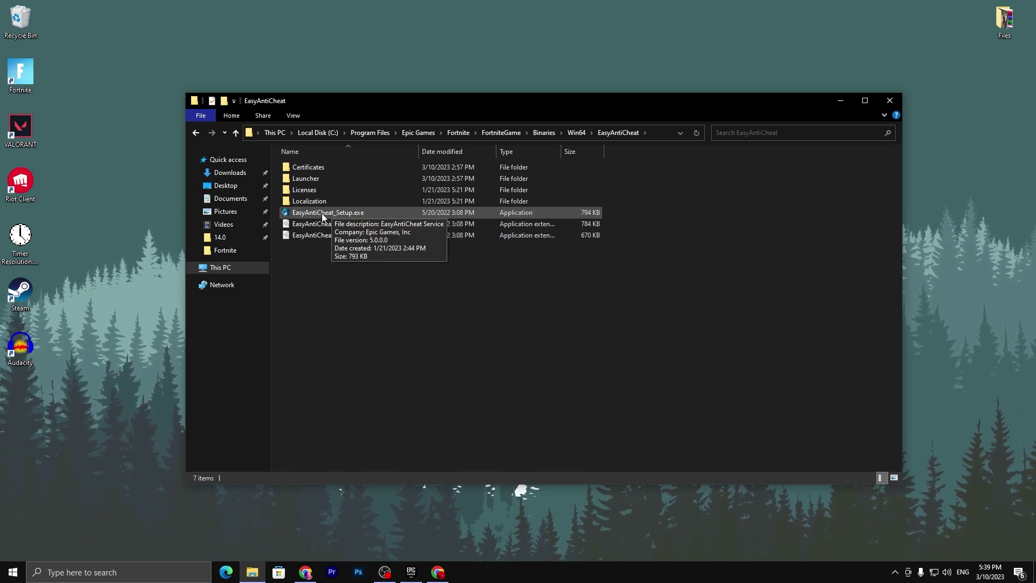
double_click(341, 213)
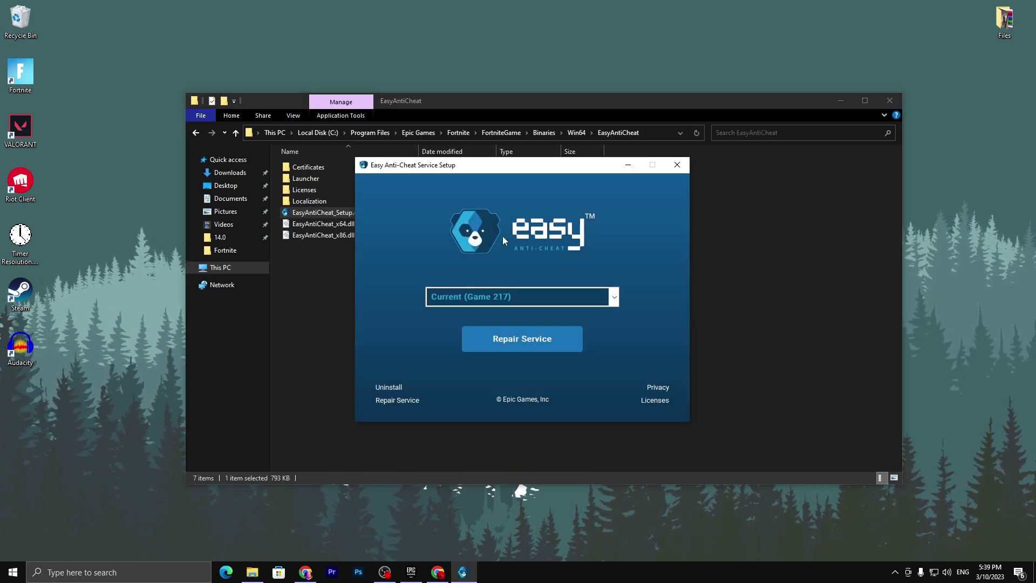
left_click(517, 337)
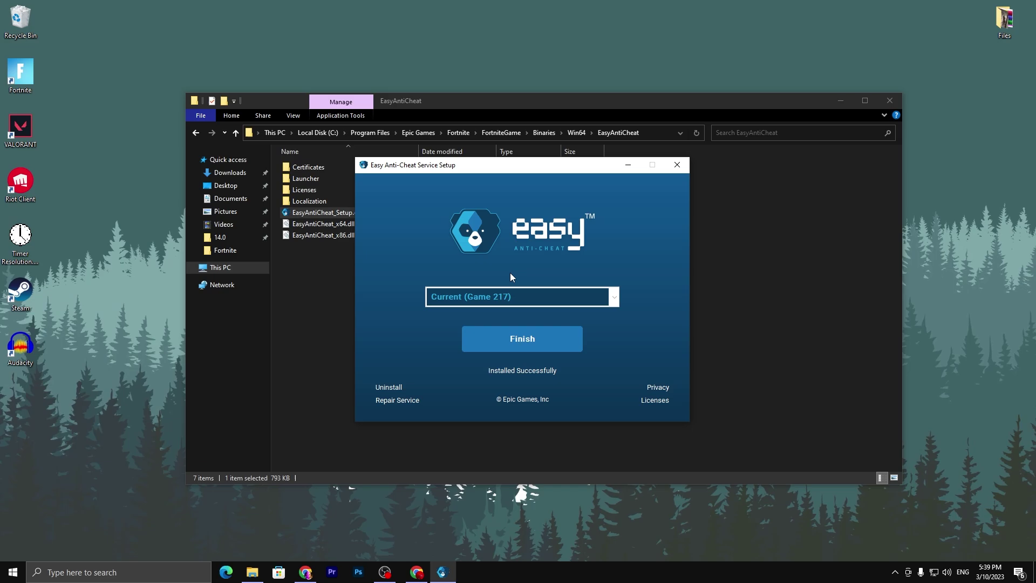
left_click(519, 341)
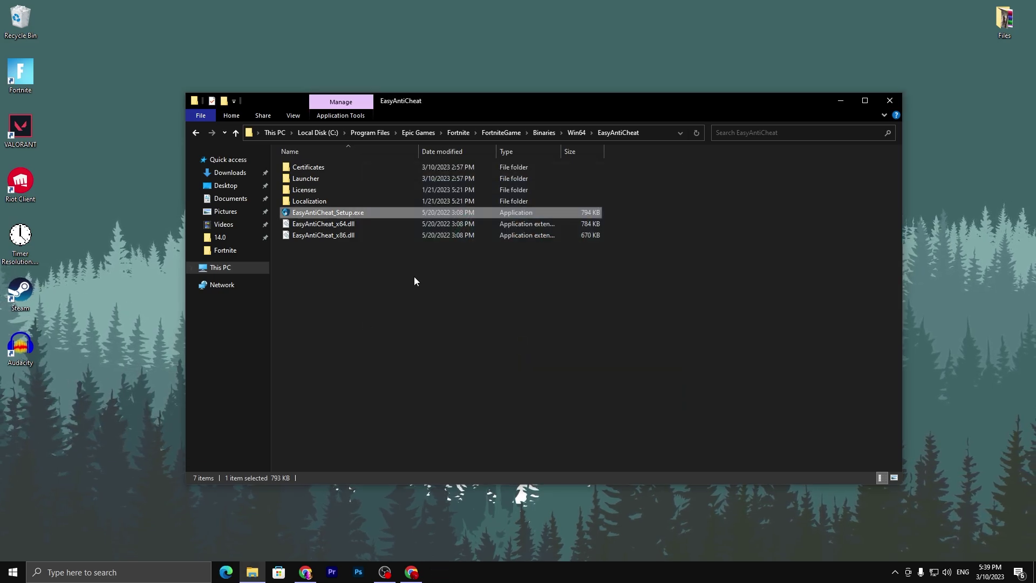
- Return to the Win64 folder and open FortniteClient-Win64-Shipping.exe's Compatibility properties
key("BackSpace")
scroll(431, 275, "down", 15)
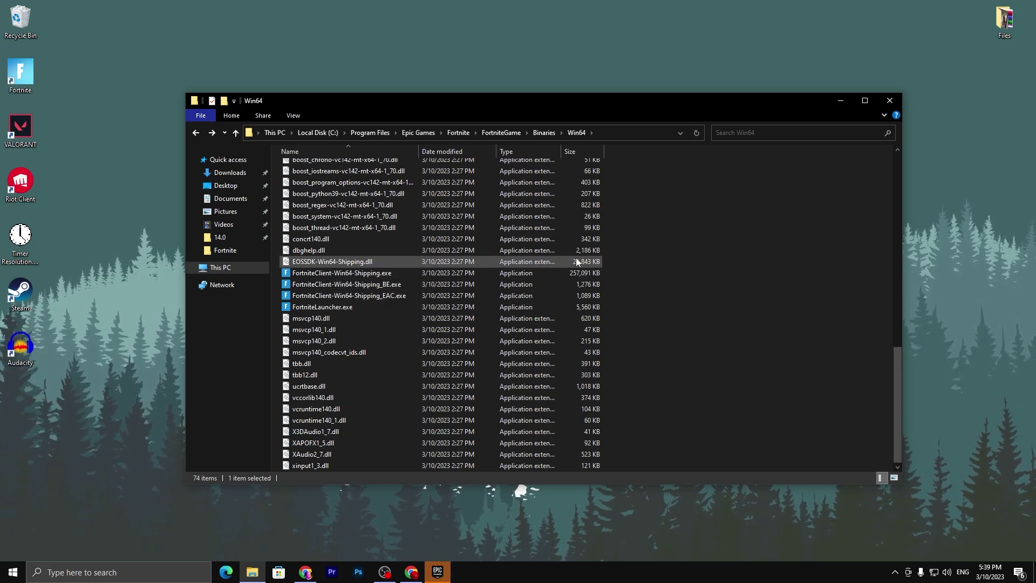
right_click(322, 272)
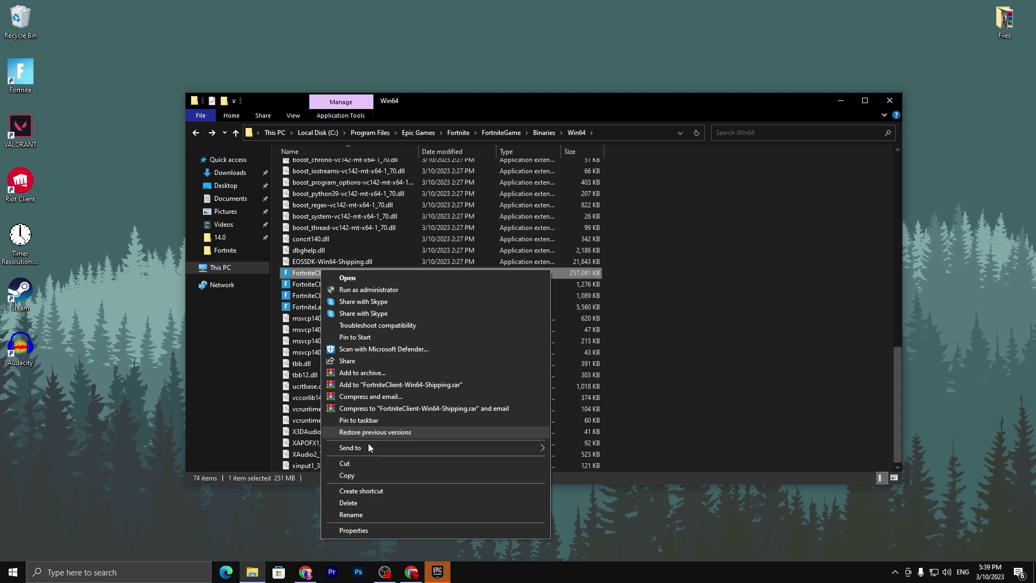
left_click(353, 530)
left_click(457, 295)
- Enable Override high DPI scaling, confirm both dialogs, and close File Explorer
left_click_drag(451, 269, 491, 134)
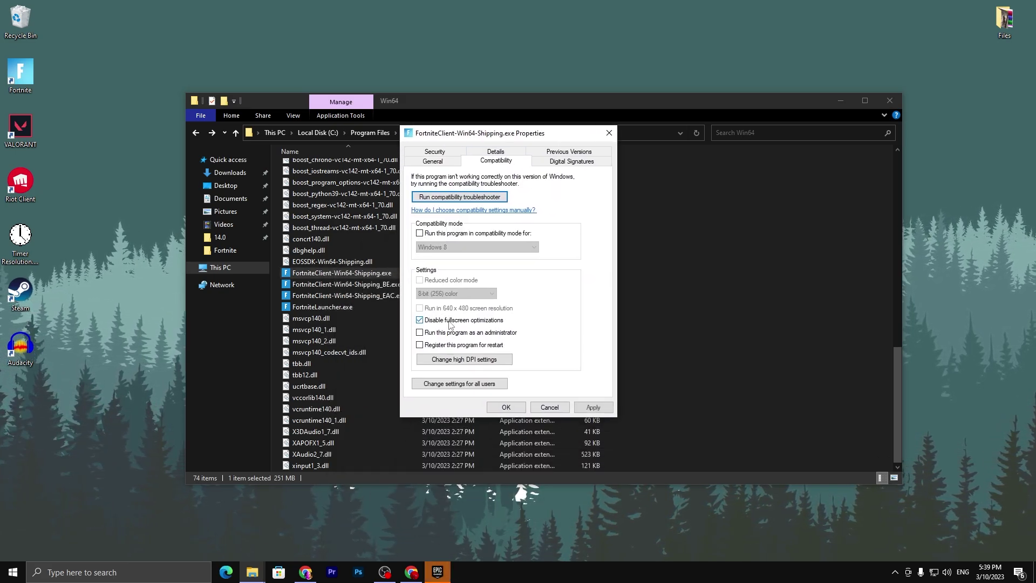
left_click(462, 358)
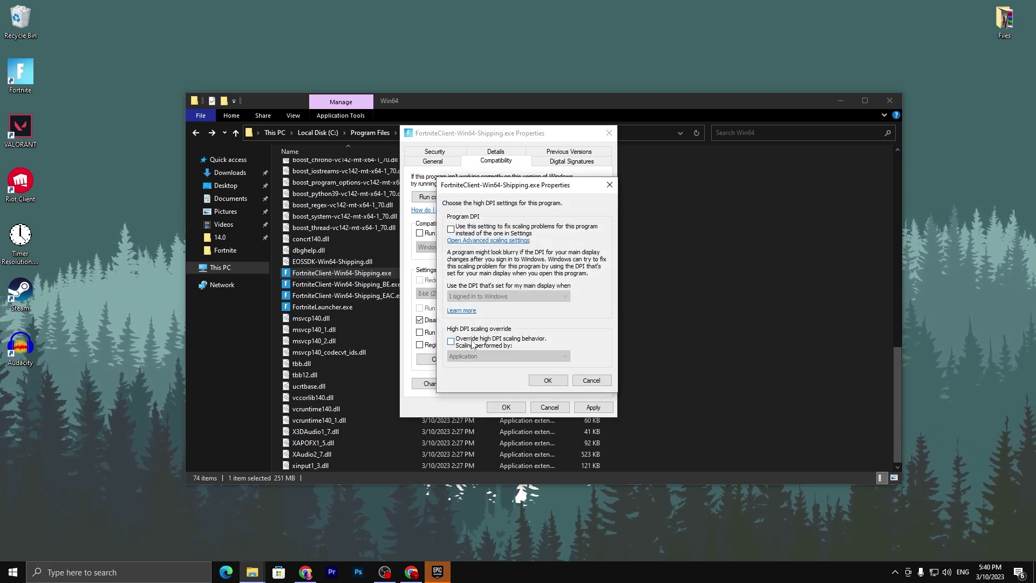
left_click(474, 345)
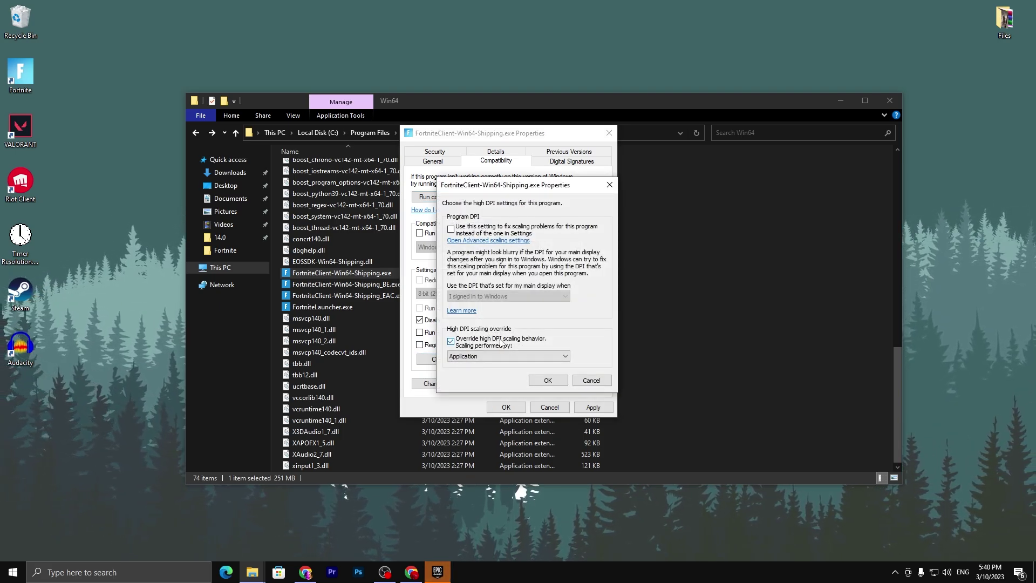
left_click(555, 380)
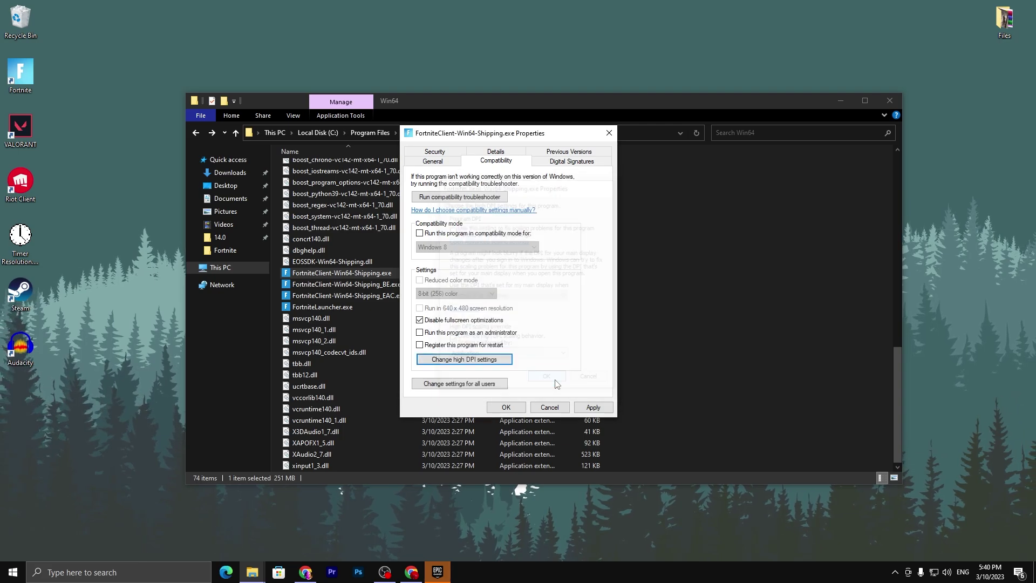
left_click(513, 407)
left_click(889, 100)
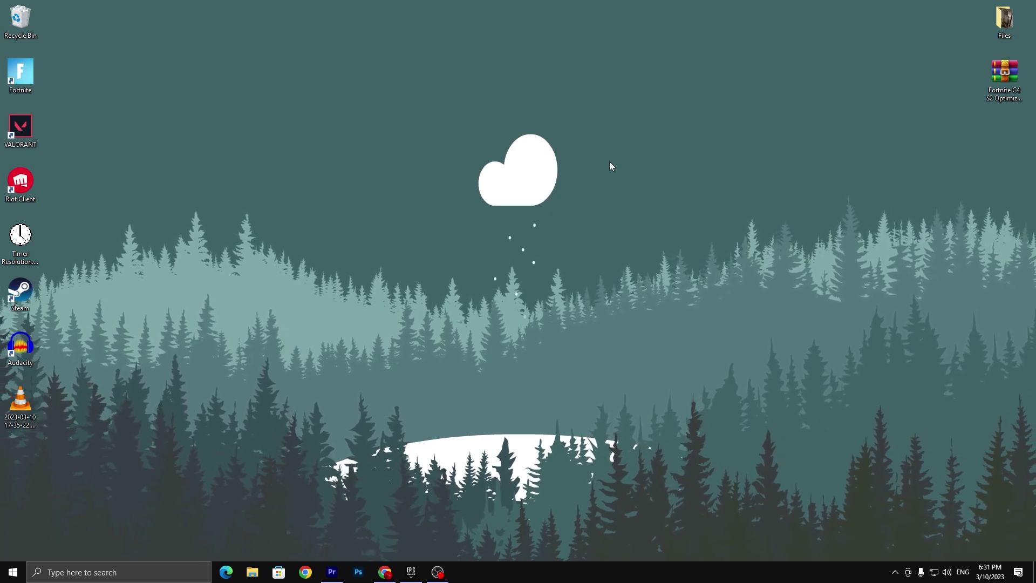
- In the Epic Games Launcher Library, find Fortnite and open its '...' options menu
left_click(411, 572)
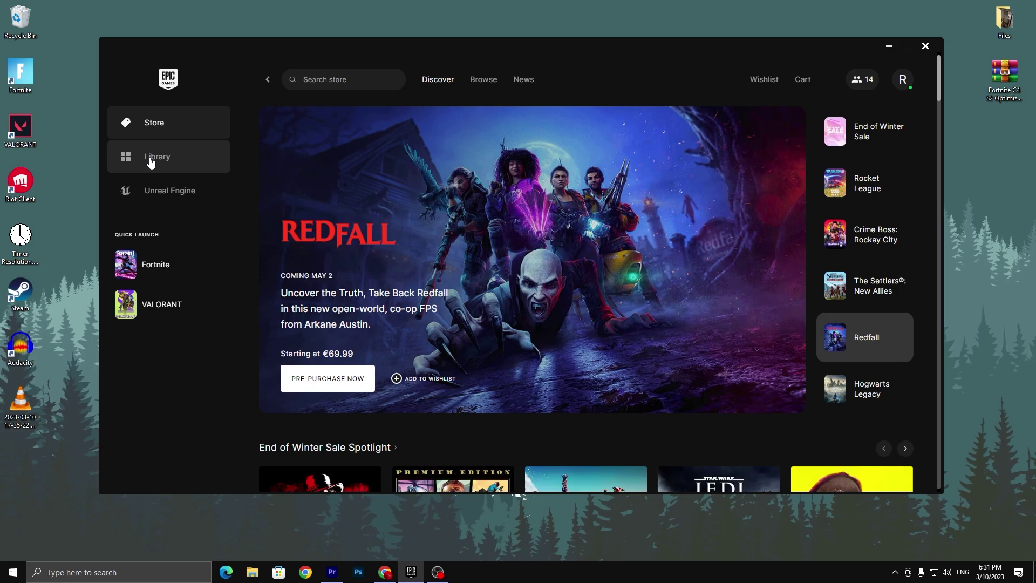
left_click(176, 155)
mouse_move(161, 285)
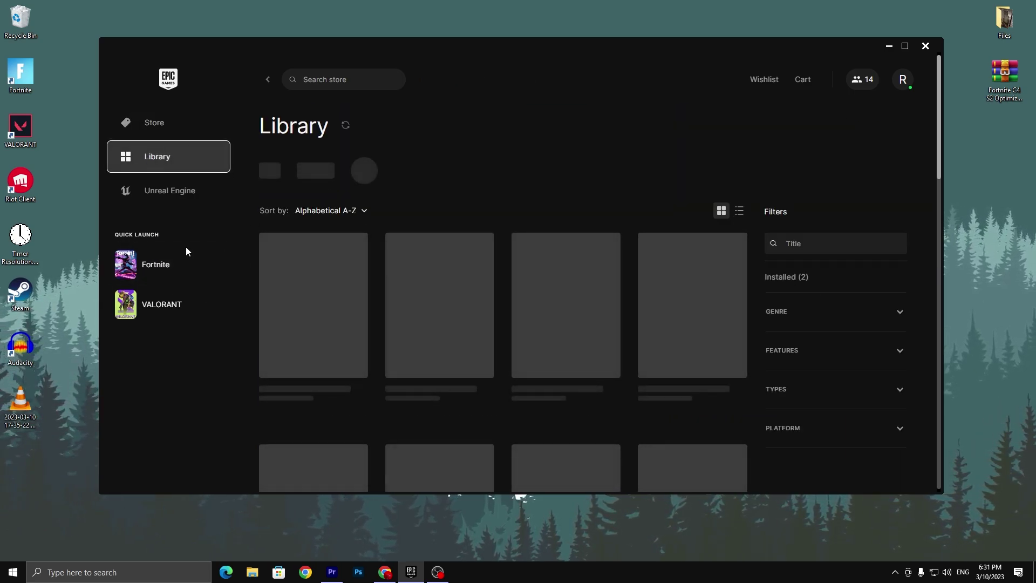
mouse_move(192, 258)
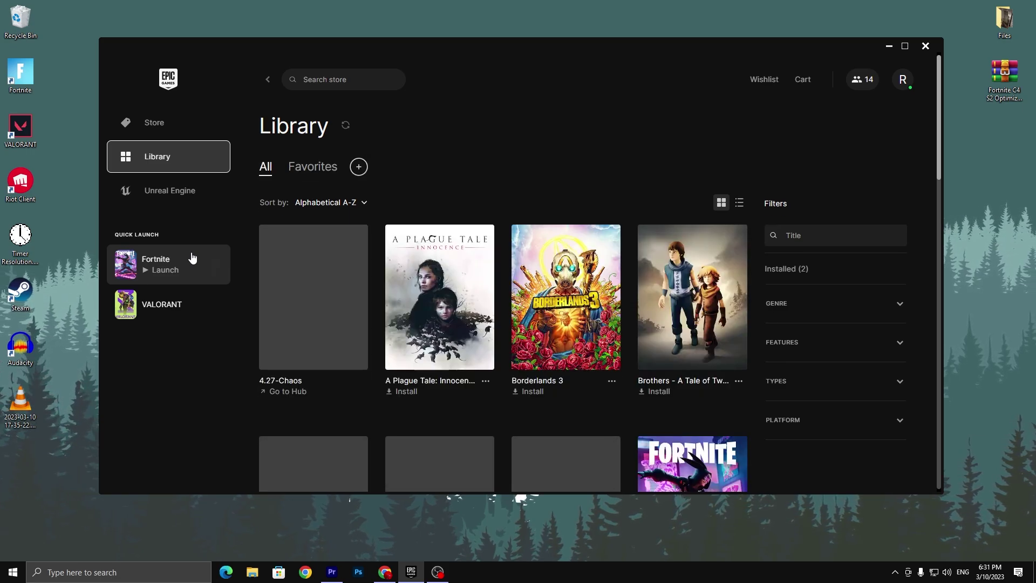
scroll(474, 302, "down", 3)
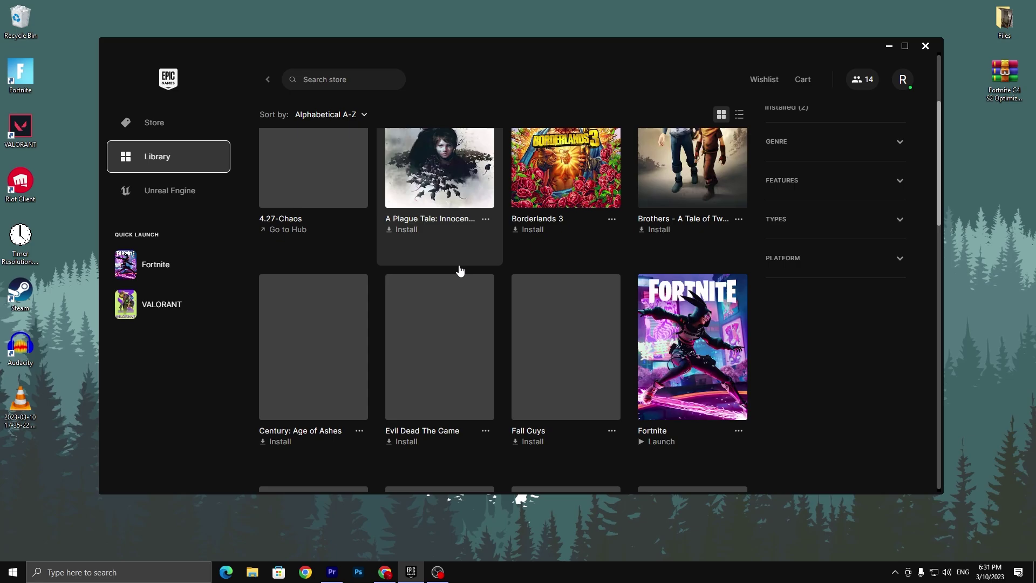
scroll(459, 269, "down", 10)
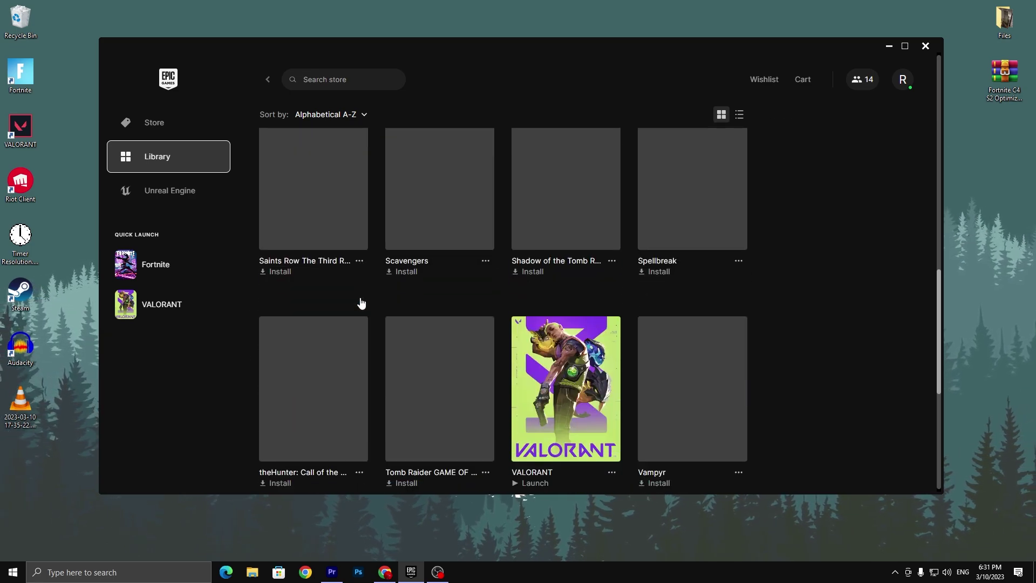
scroll(361, 303, "down", 5)
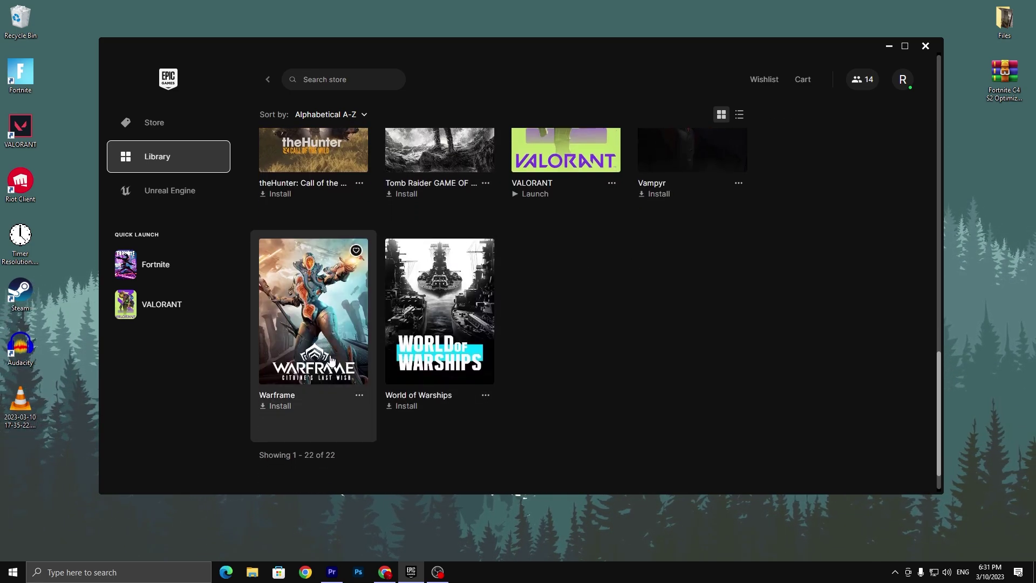
scroll(500, 323, "up", 8)
scroll(407, 392, "down", 3)
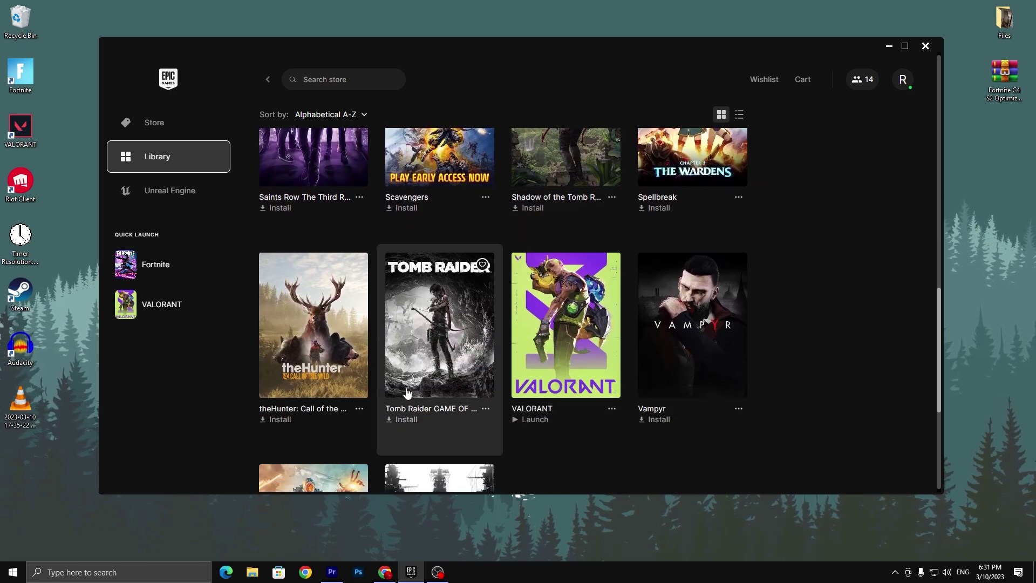
scroll(399, 373, "up", 10)
left_click(738, 430)
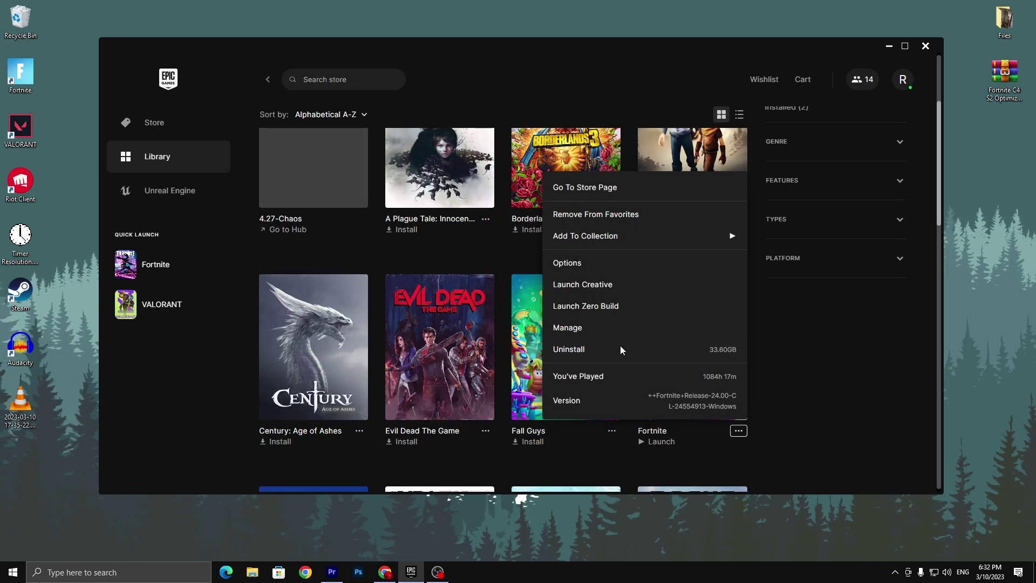
- Apply Fortnite's installation options (Core and Battle Royale, 36.08 GB)
left_click(567, 263)
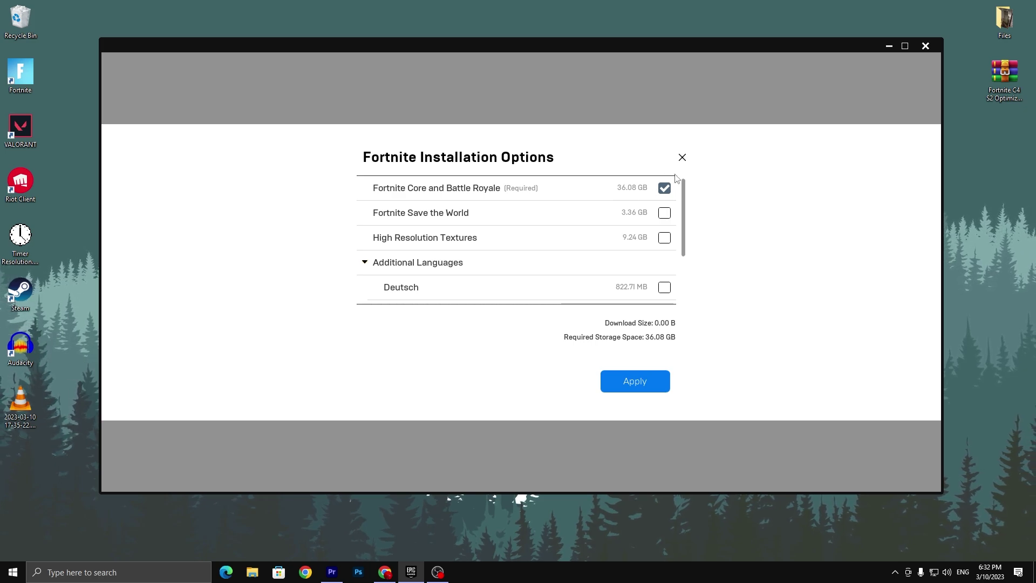
scroll(432, 207, "down", 1)
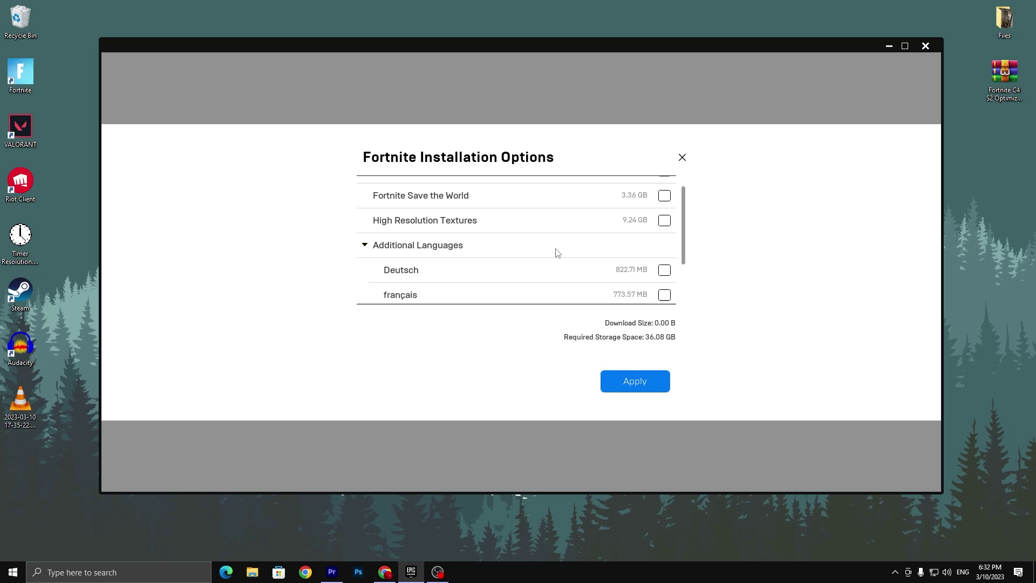
left_click(632, 383)
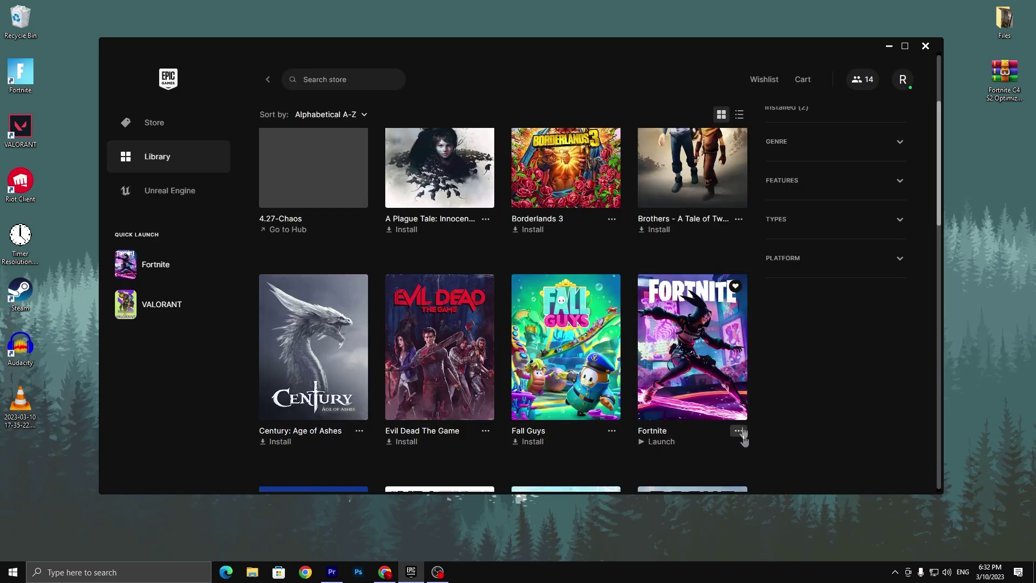
- Start verifying Fortnite's game files from Manage, then minimize the launcher
left_click(738, 430)
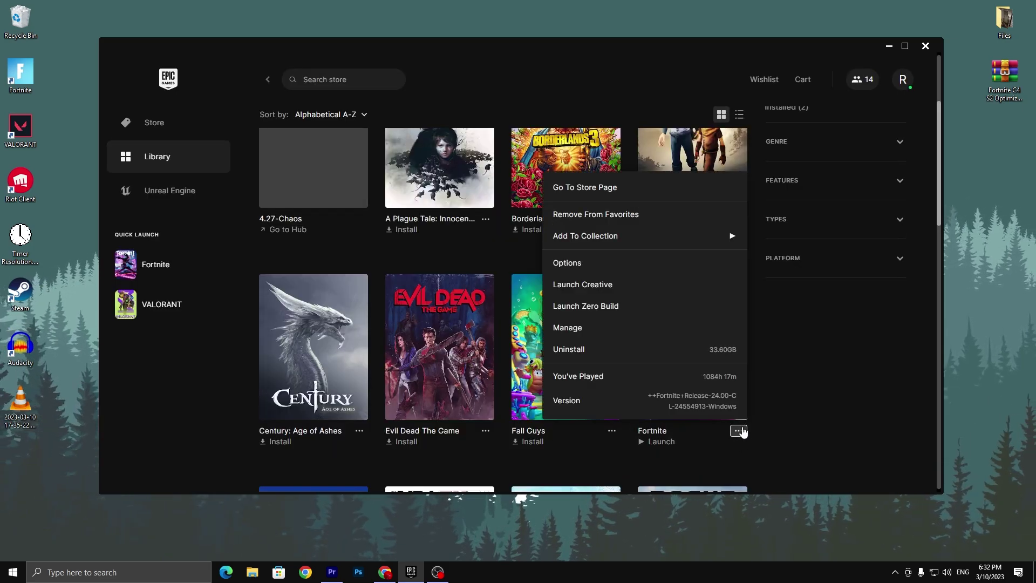
left_click(570, 325)
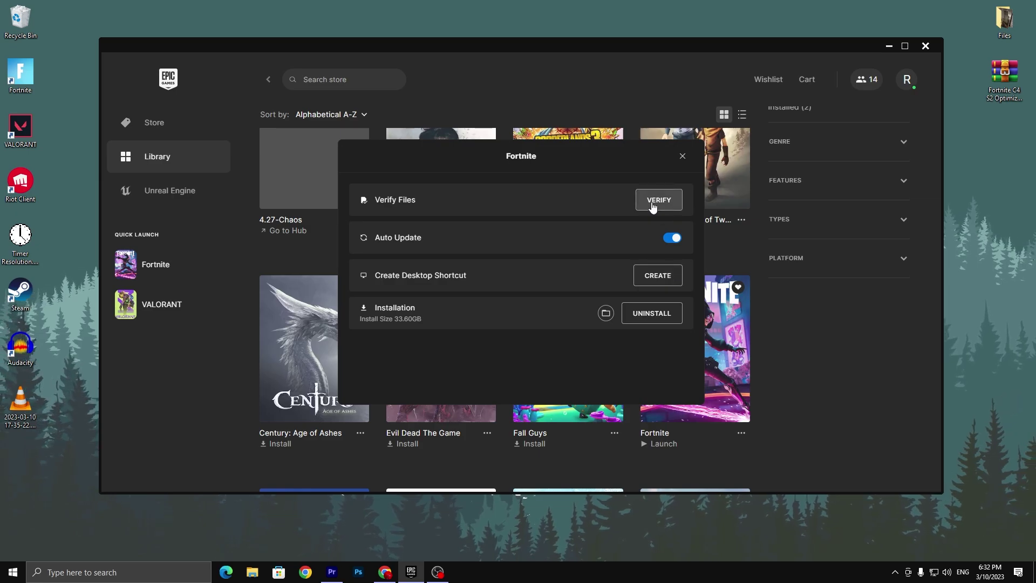
left_click(682, 156)
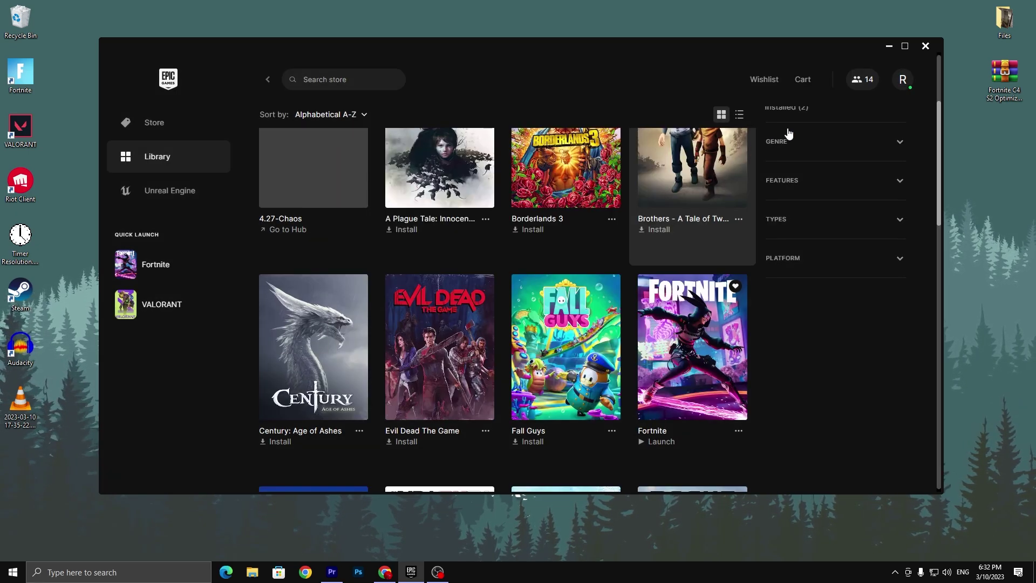
left_click(889, 47)
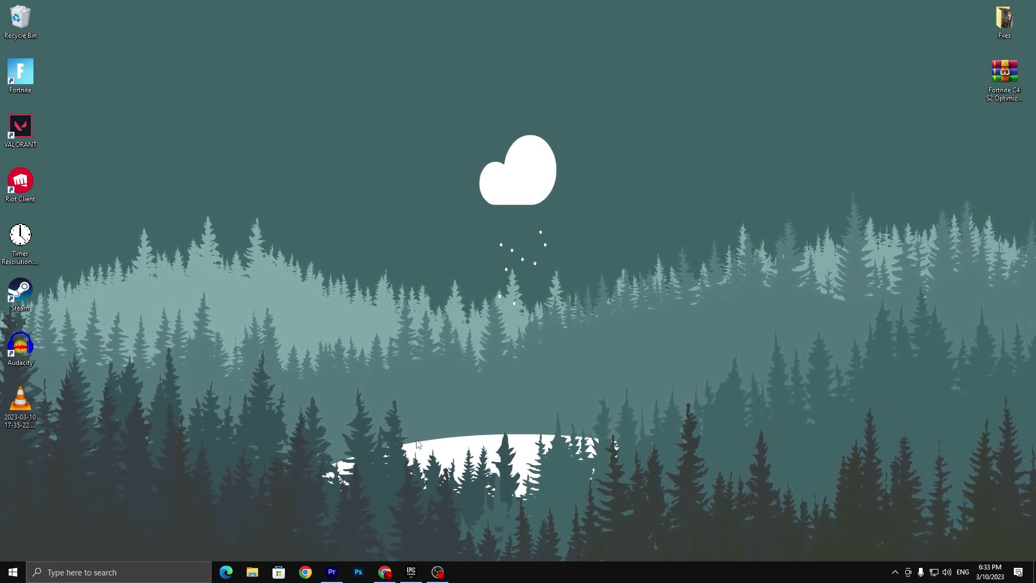
- On AMD's support page, submit Graphics > Radeon 400 Series > Radeon RX 400 Series
left_click(390, 571)
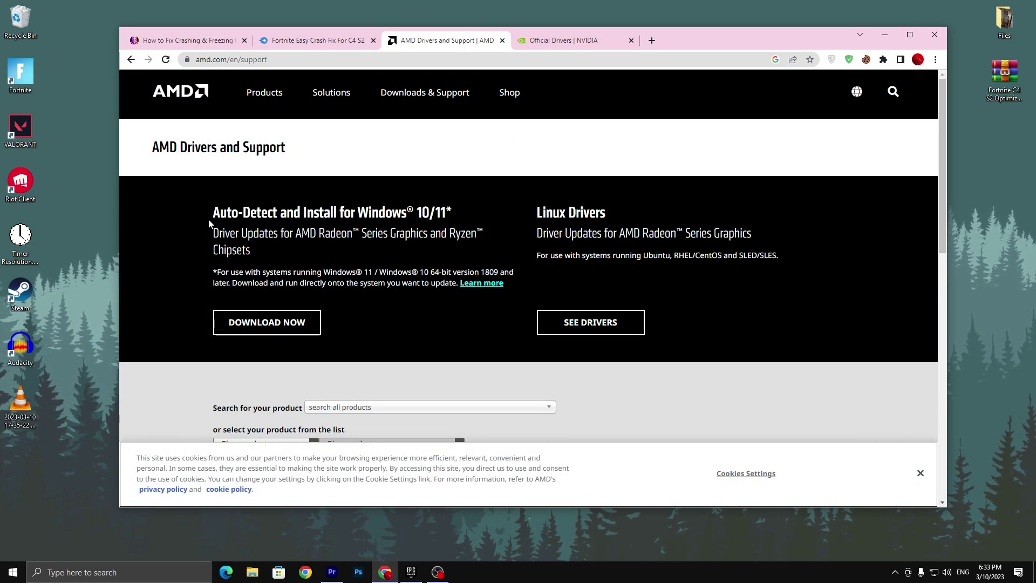
scroll(348, 291, "down", 3)
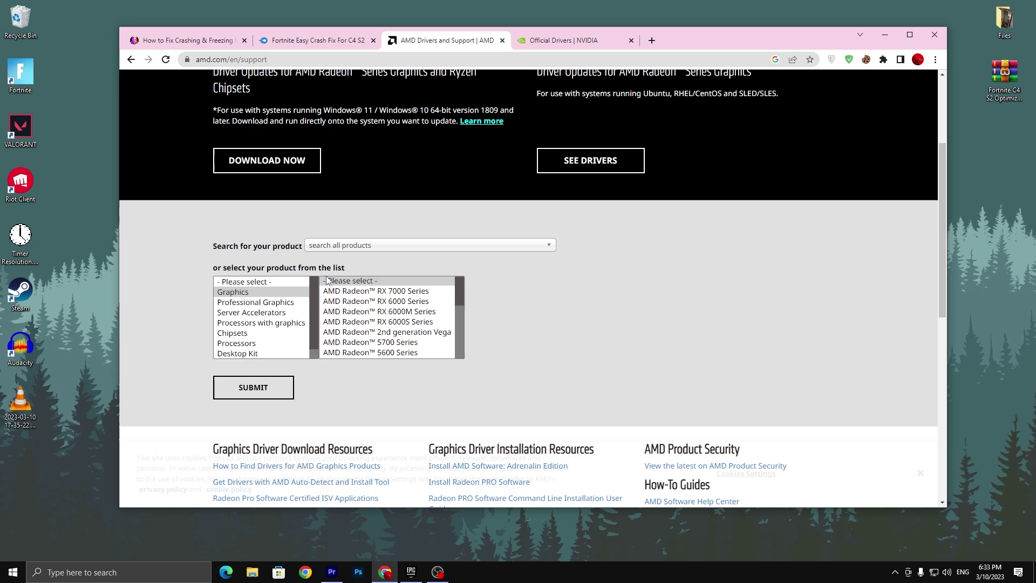
scroll(359, 316, "down", 3)
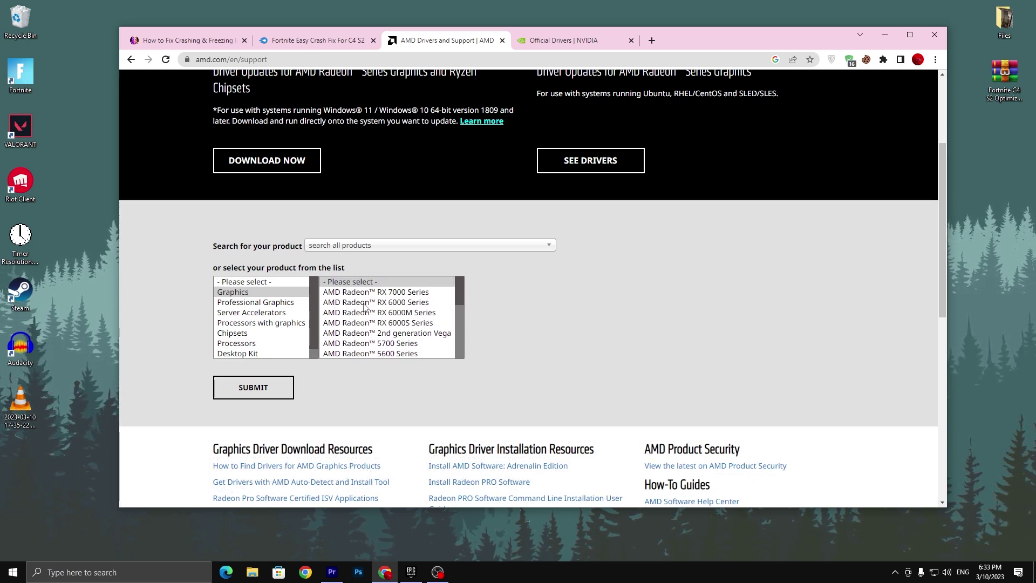
left_click(359, 317)
left_click(492, 292)
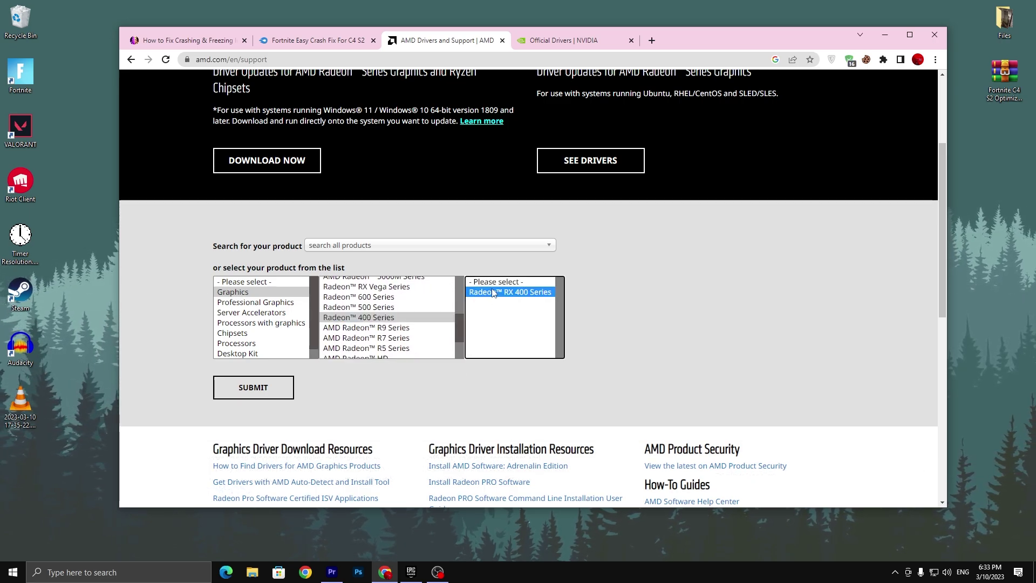
left_click(256, 386)
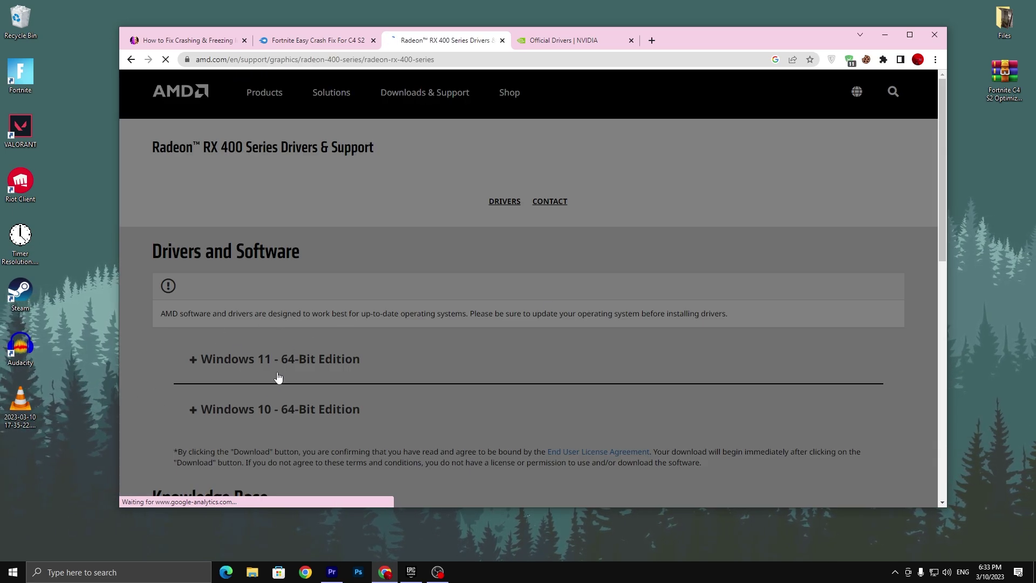
- Expand the Windows 11 - 64-Bit Edition drivers, then switch to the NVIDIA Driver Downloads tab
scroll(351, 328, "down", 3)
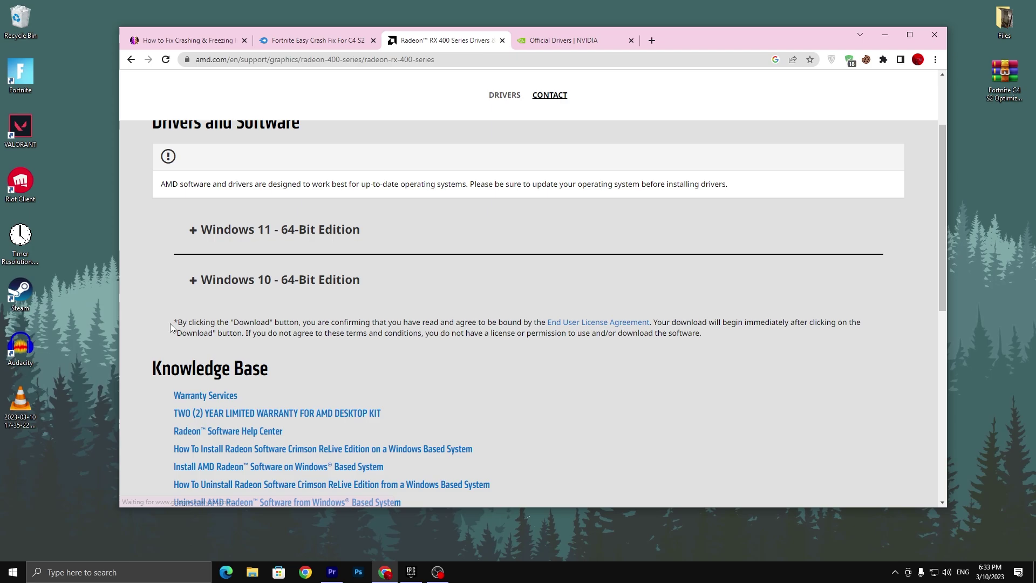
left_click(192, 231)
scroll(285, 273, "down", 1)
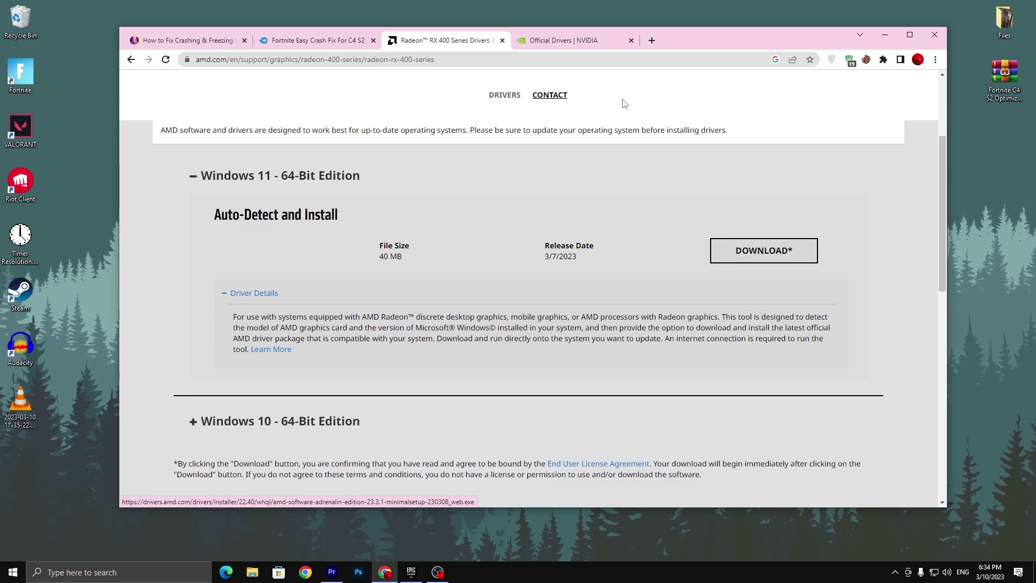
left_click(595, 47)
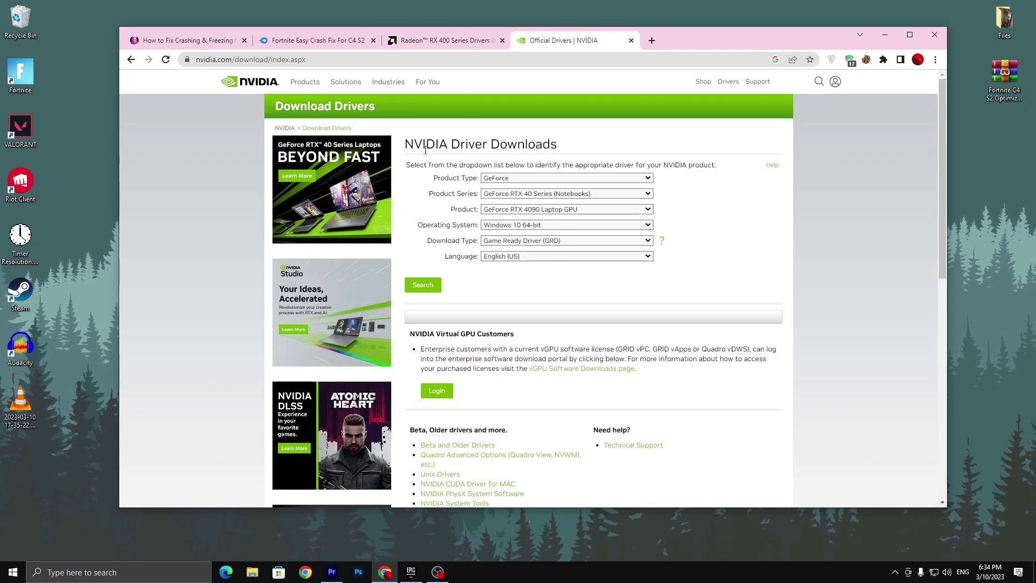
- Set the NVIDIA form to GeForce, GeForce RTX 30 Series, GeForce RTX 3070, Windows 10 64-bit
left_click(543, 178)
left_click(568, 168)
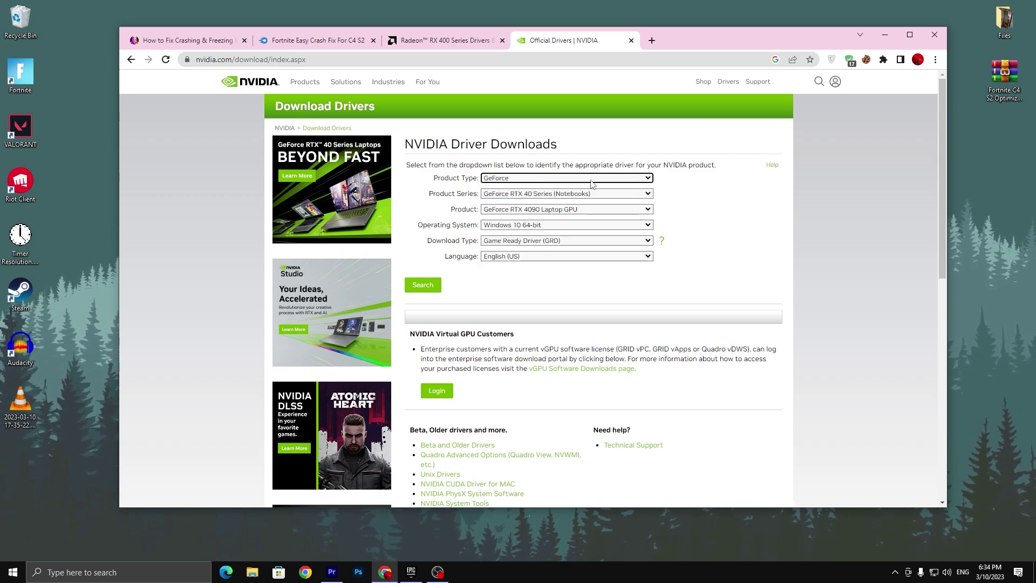
left_click(537, 195)
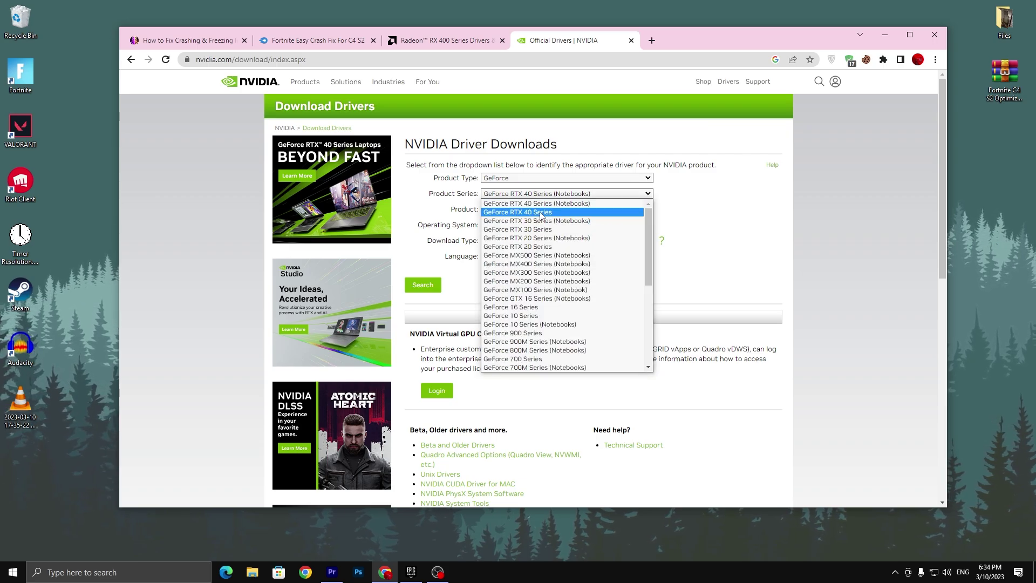
left_click(538, 229)
left_click(546, 210)
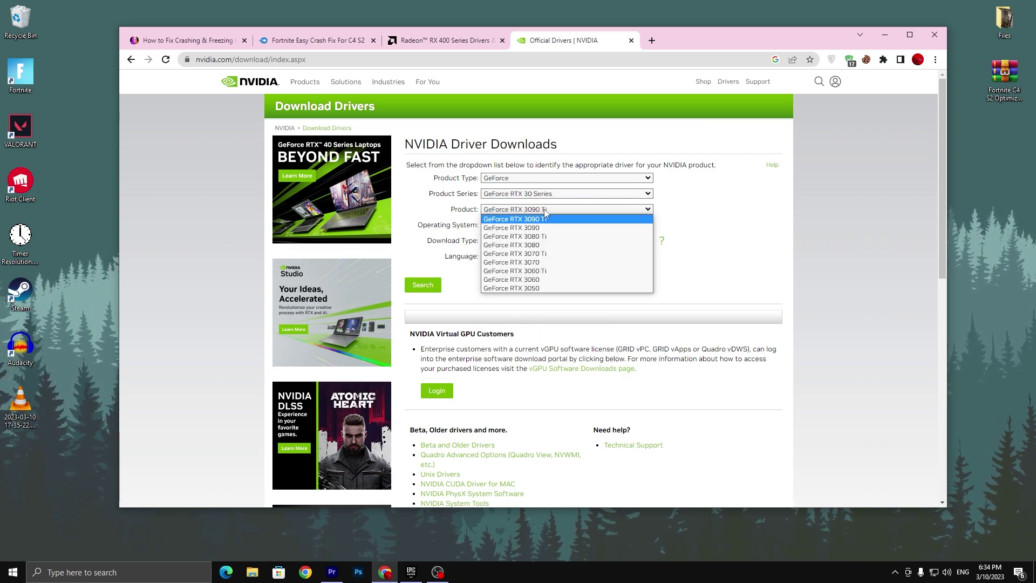
left_click(538, 245)
left_click(534, 210)
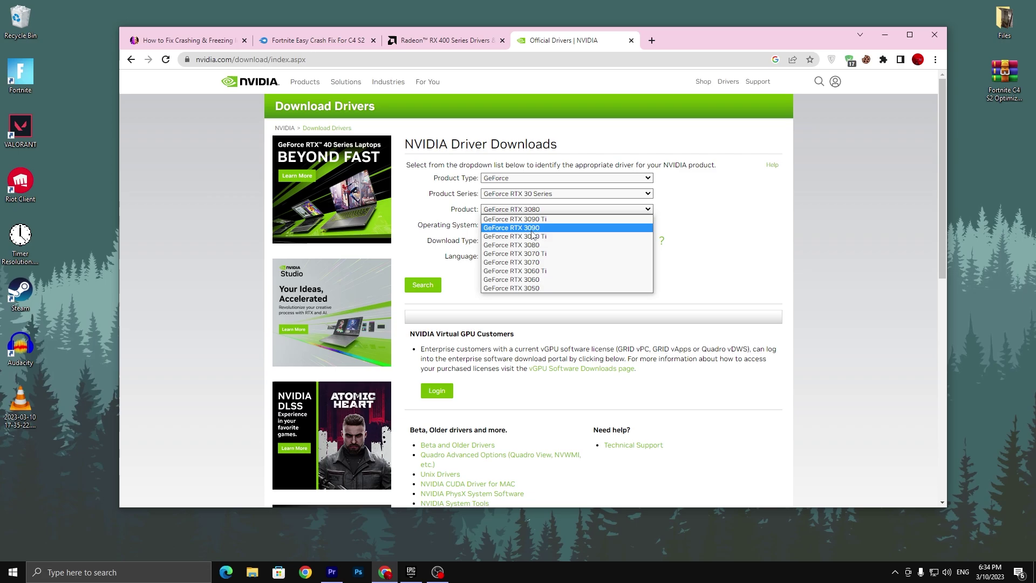
left_click(531, 262)
left_click(512, 225)
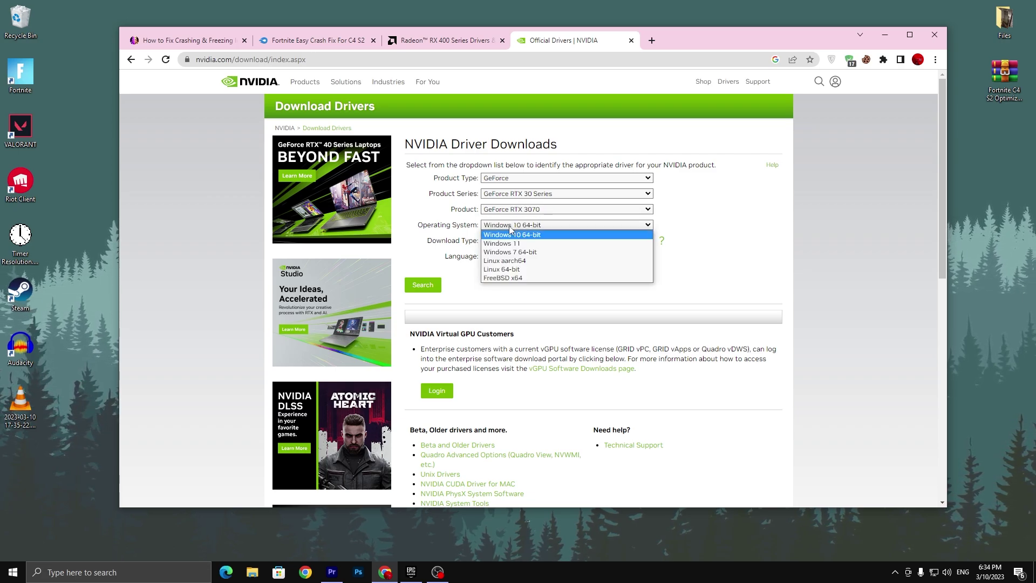
left_click(531, 235)
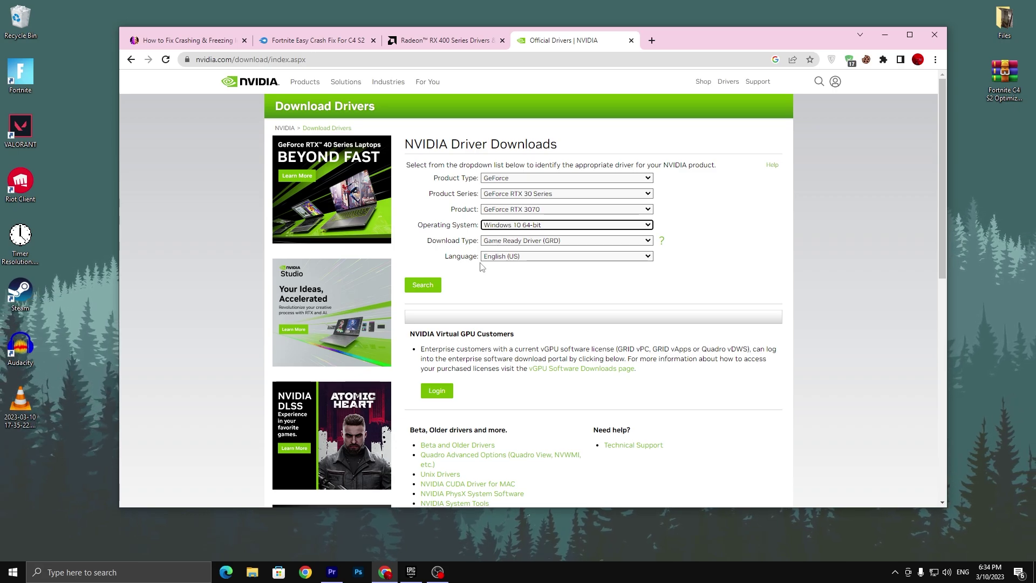
- Search NVIDIA drivers to load the GeForce Game Ready Driver results
left_click(433, 282)
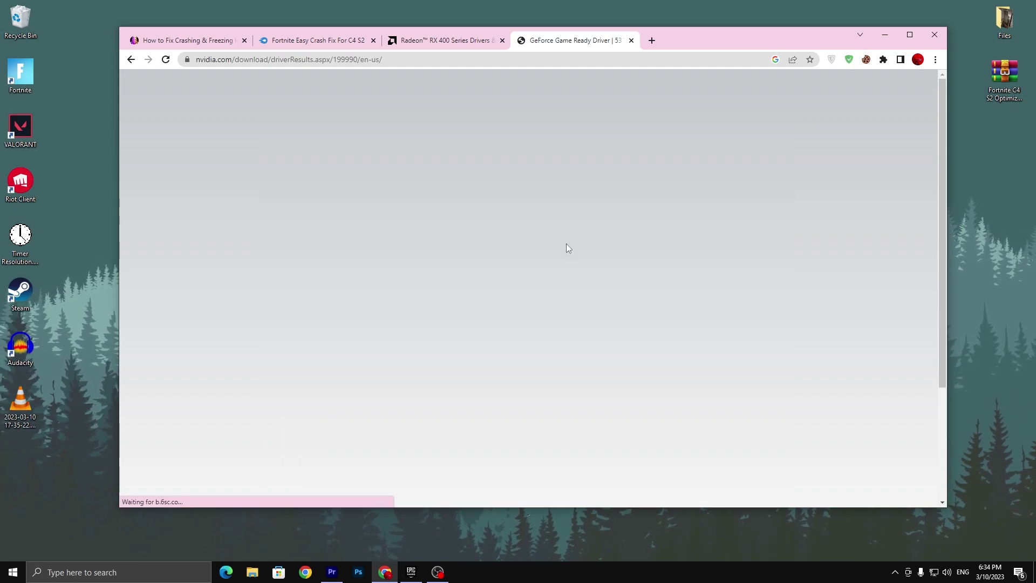